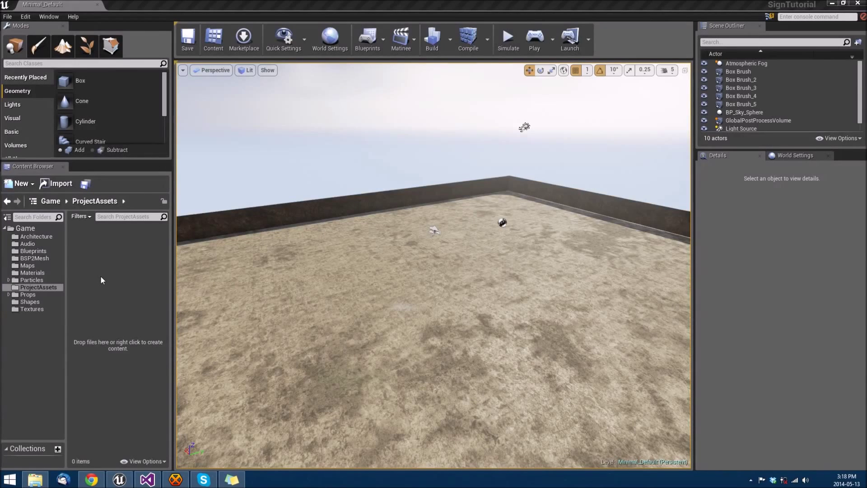
Step: Bring up the Import file chooser for the ProjectAssets folder
click(60, 183)
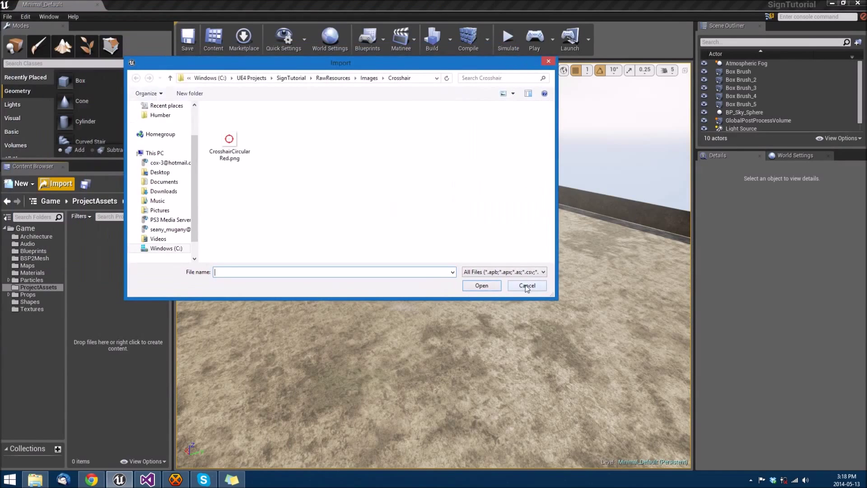
Step: Import CrosshairCircularRed.png into ProjectAssets as a texture
click(527, 285)
right_click(104, 305)
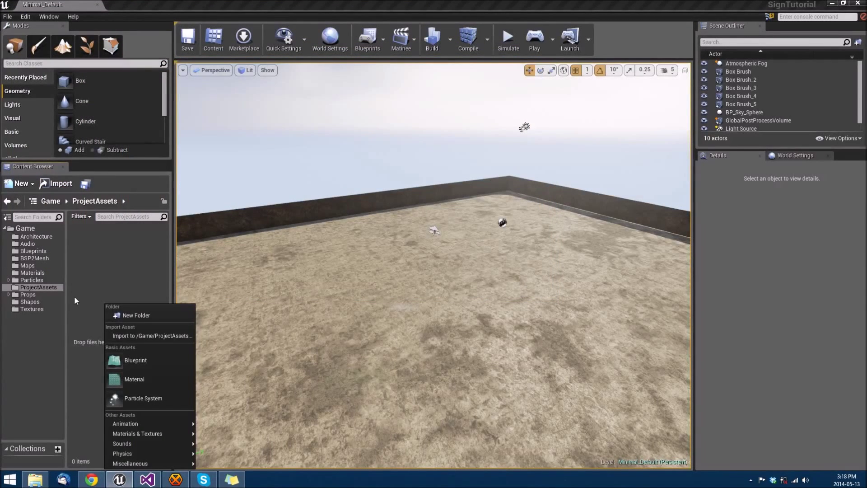
click(123, 340)
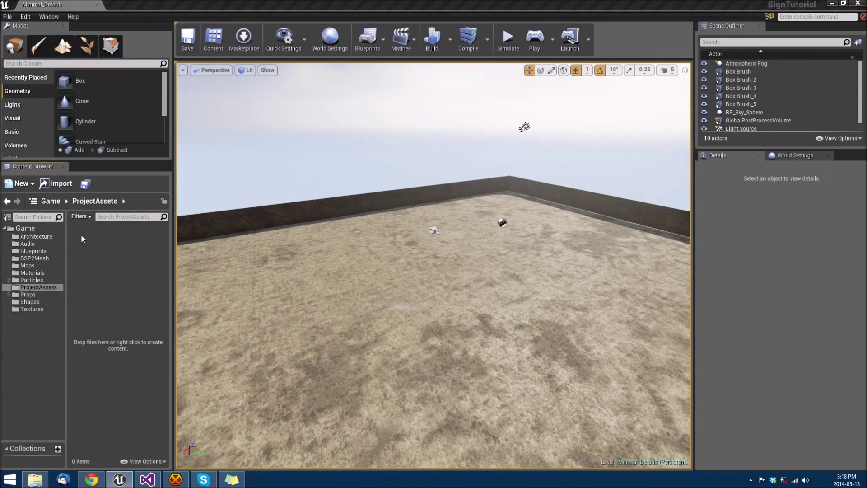
click(62, 187)
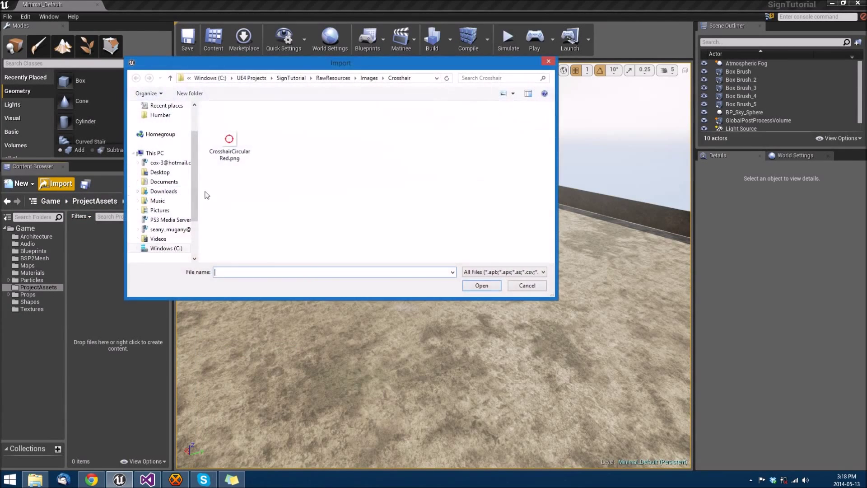
click(229, 139)
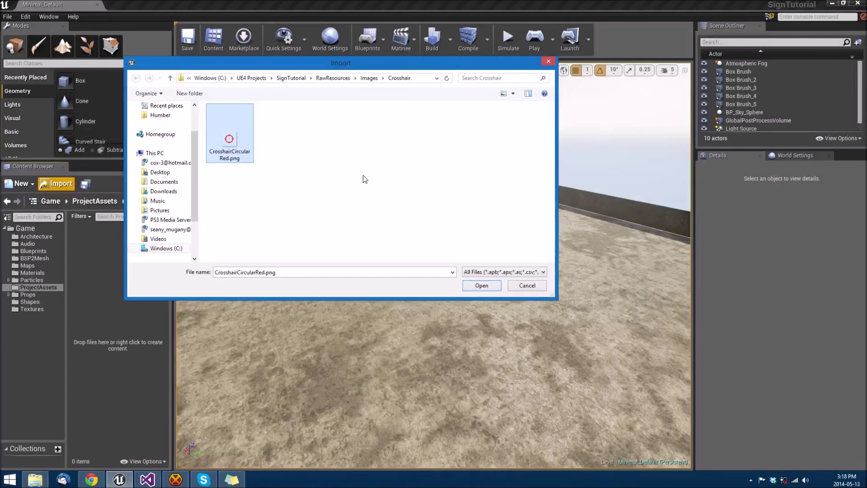
click(481, 285)
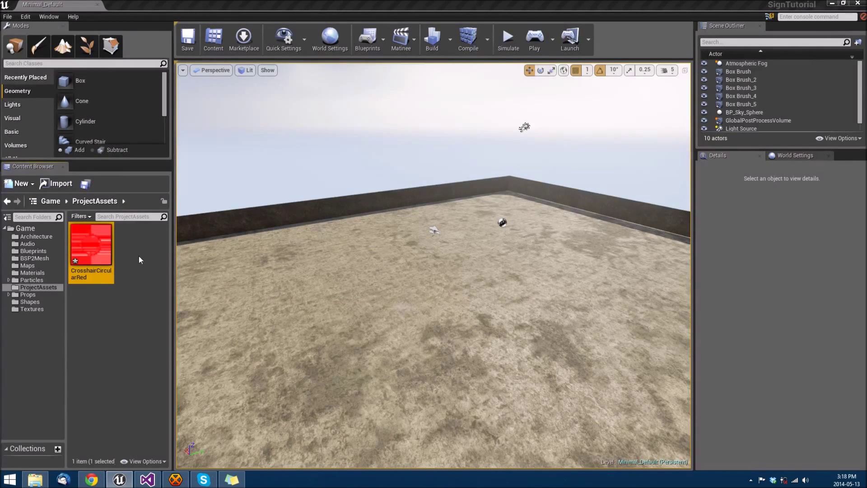
Step: Save the new CrosshairCircularRed texture via Save Selected
click(86, 184)
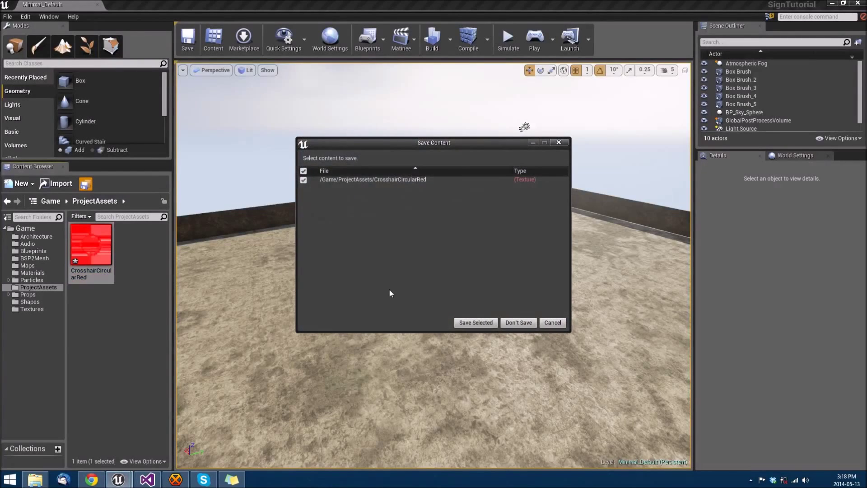
click(475, 324)
mouse_move(91, 251)
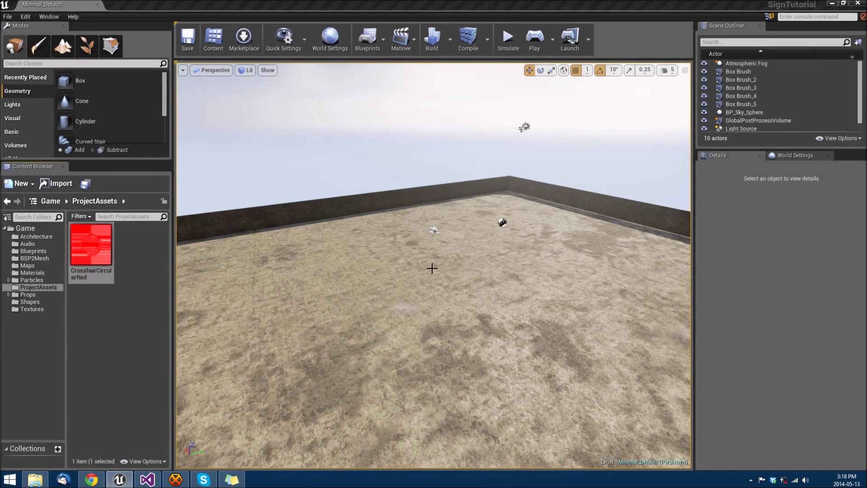
Step: Add a C++ class MyHUD derived from HUD, decline editing, and close the Unreal editor
click(7, 18)
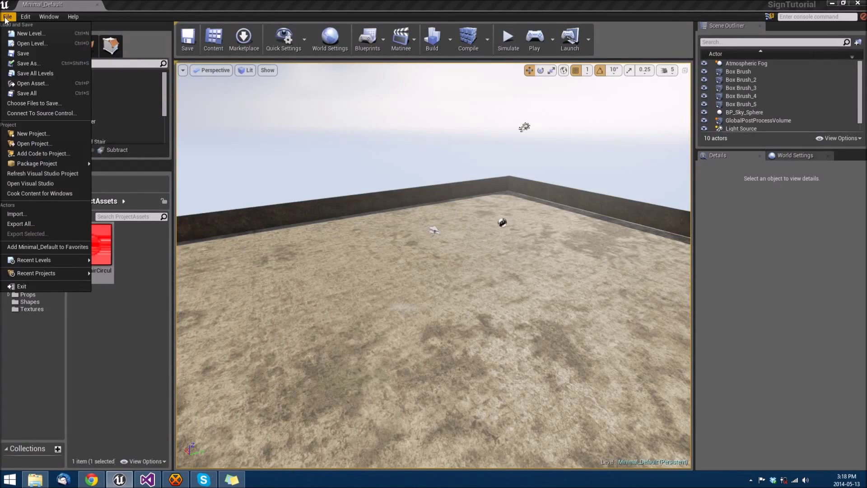
click(32, 154)
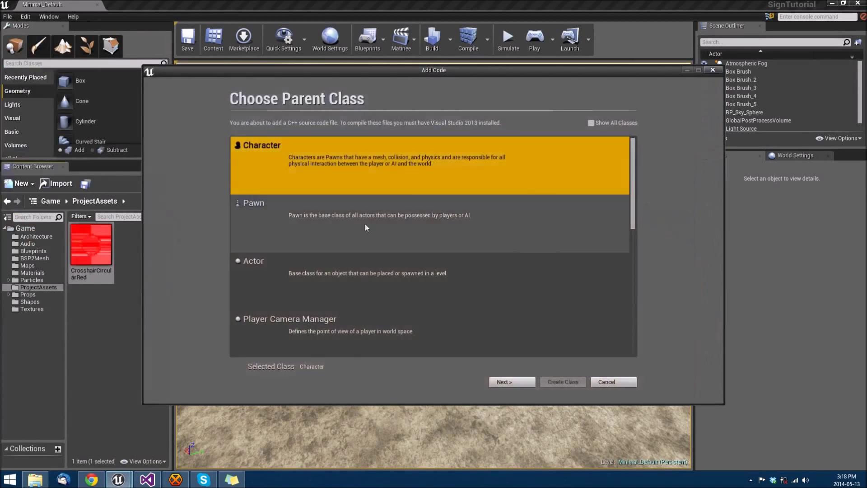
scroll(631, 242, down, 3)
scroll(620, 275, down, 2)
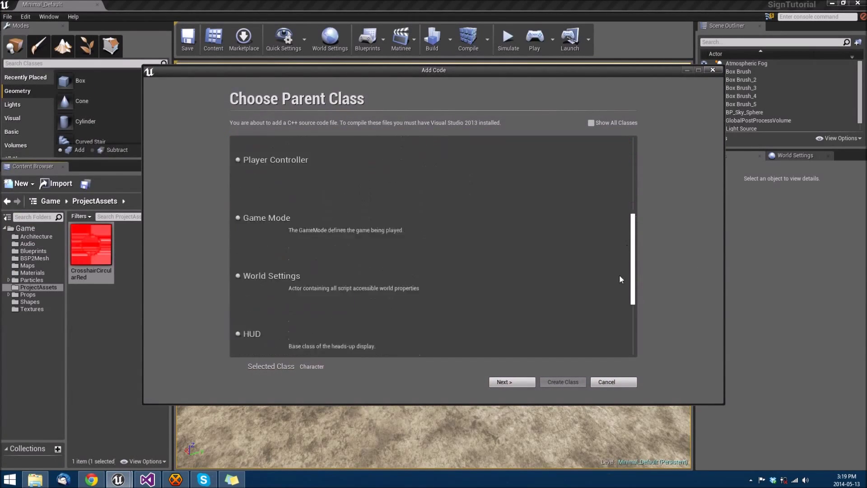
scroll(618, 304, down, 2)
click(406, 271)
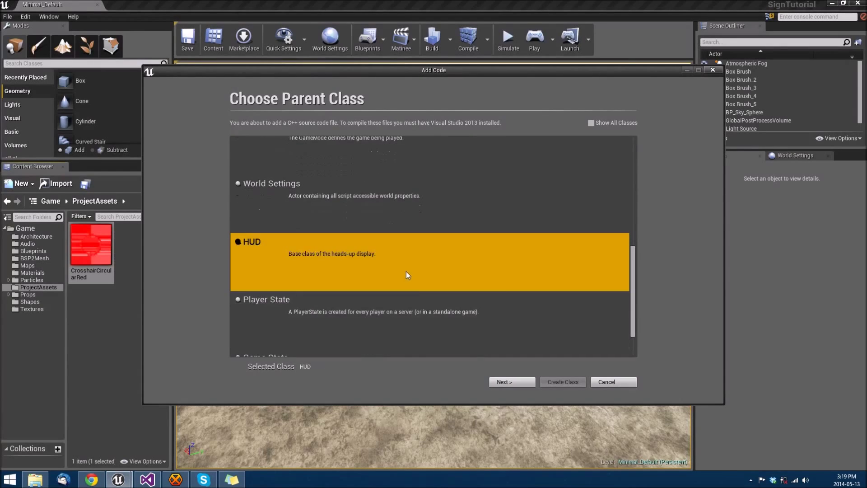
click(502, 382)
text(MyHU)
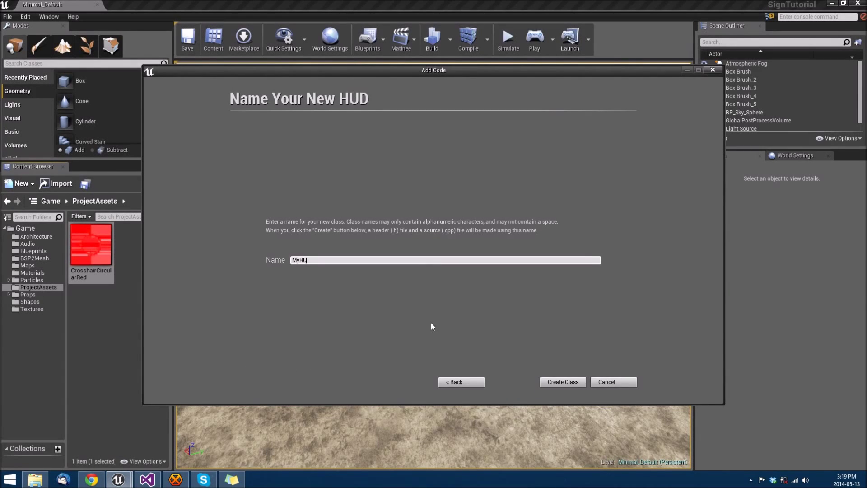
text(D)
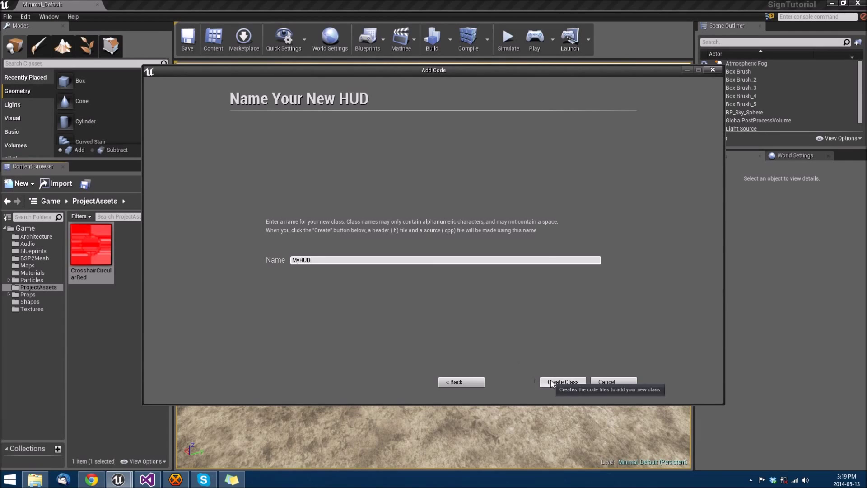
click(559, 383)
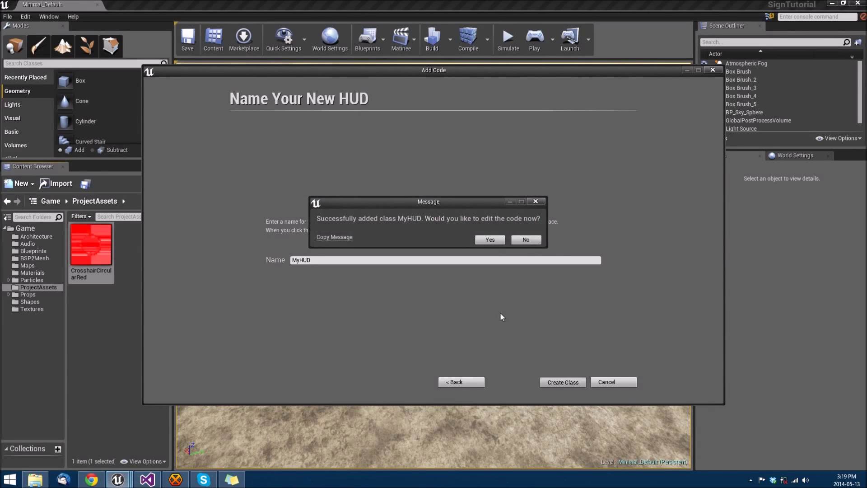
click(527, 240)
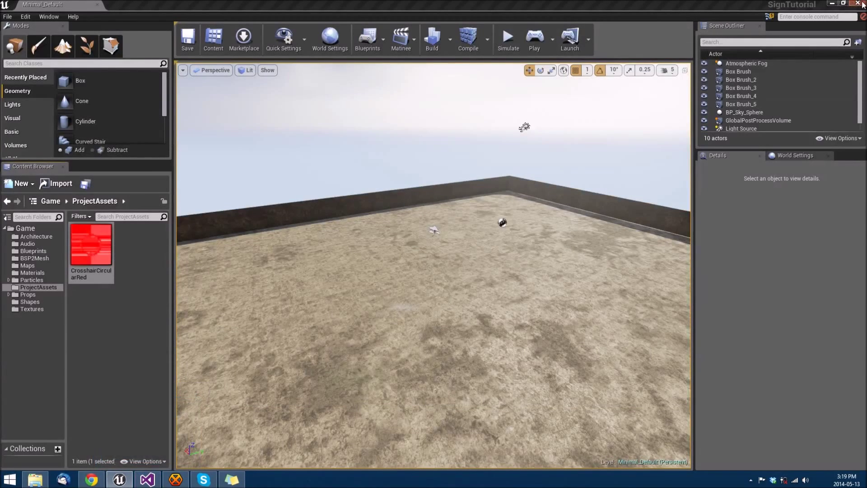
click(861, 4)
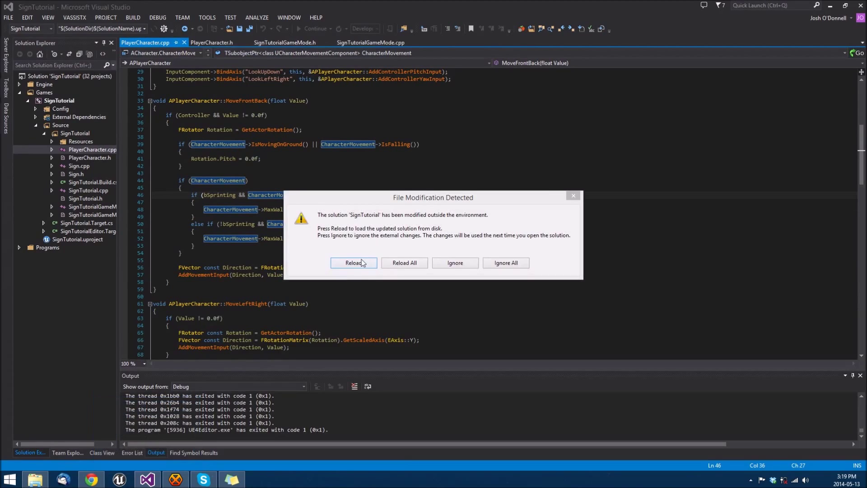
Step: Reload the changed solution and bring MyHUD.h and MyHUD.cpp into the editor, focusing the header's class body
click(354, 263)
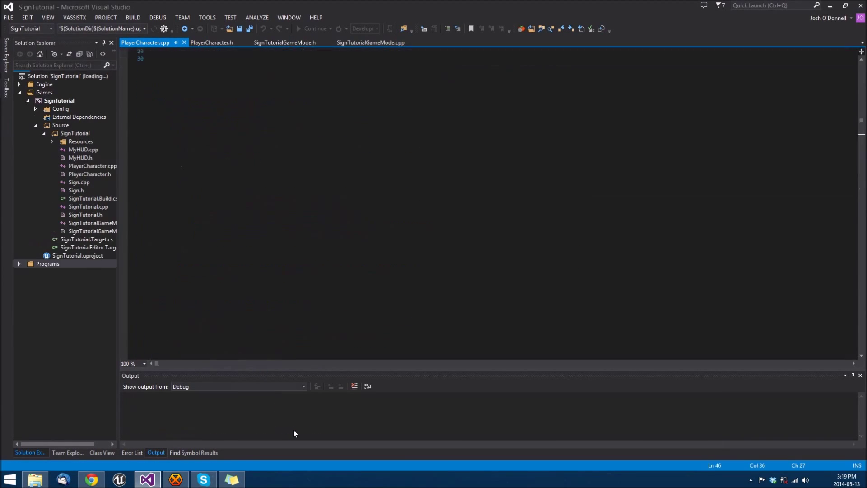
double_click(78, 157)
double_click(83, 149)
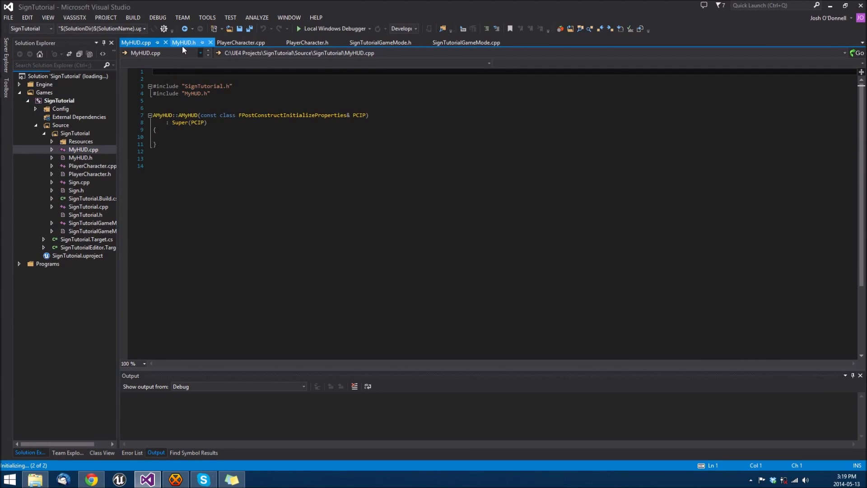
click(183, 42)
click(210, 180)
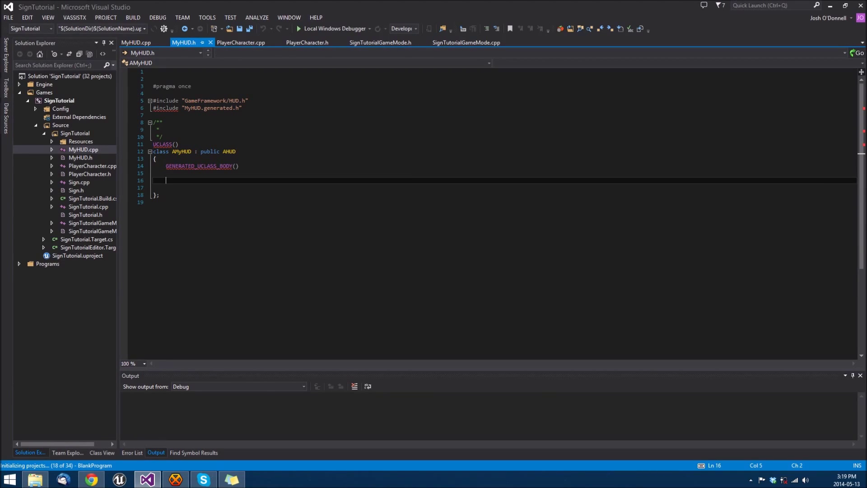
Step: Declare a virtual DrawHUD() override in the AMyHUD class body
key(Down)
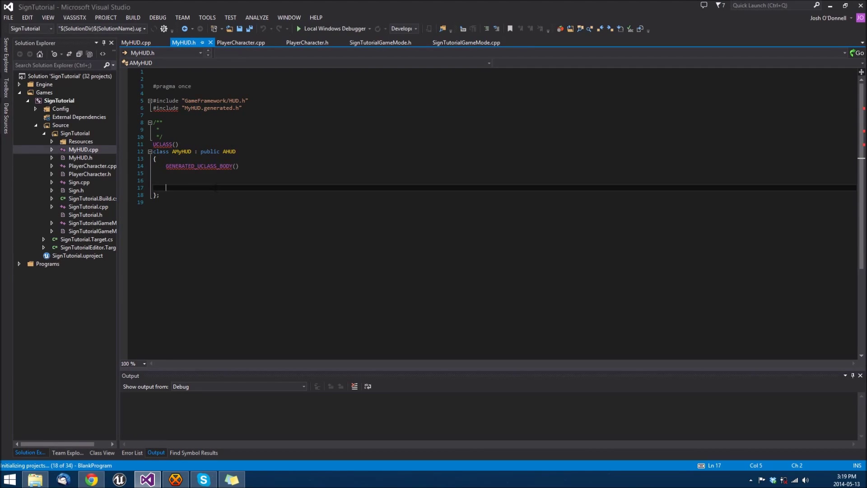
key(Up)
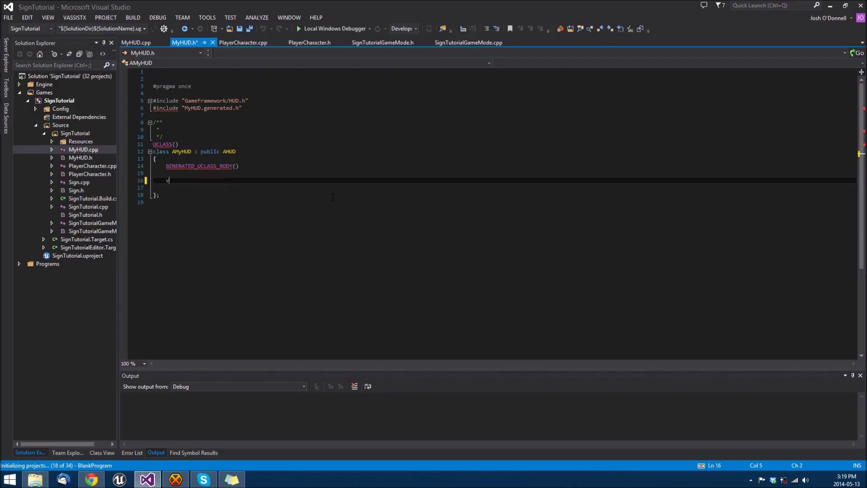
text(virtual )
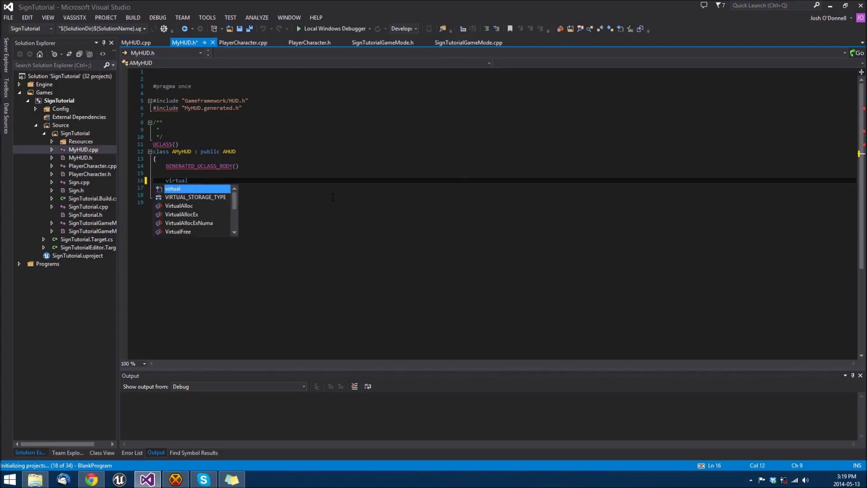
text(Draw)
key(BackSpace)
key(BackSpace)
key(BackSpace)
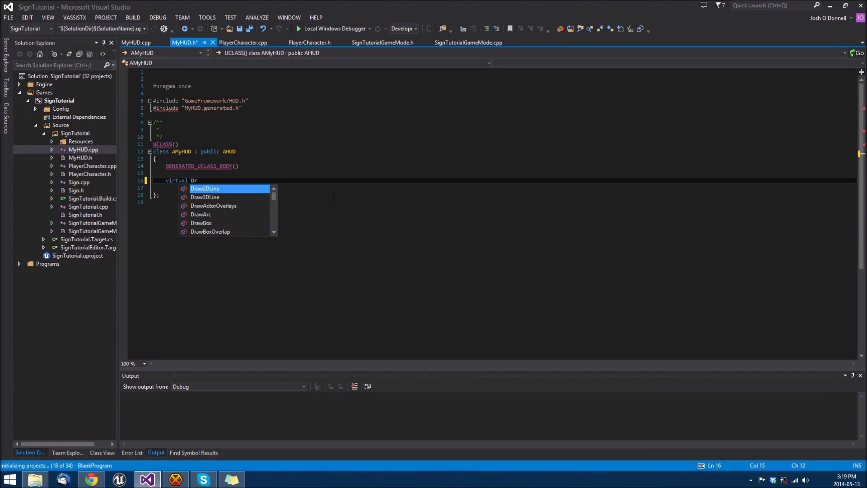
text(void Dra)
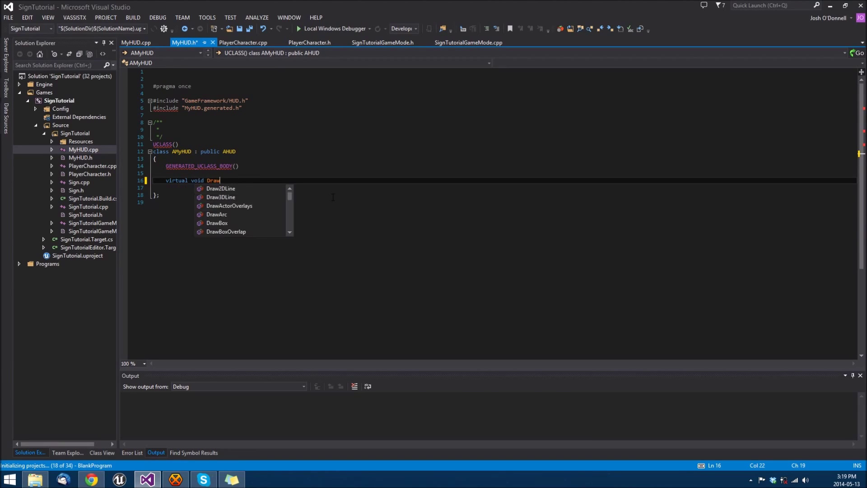
text(w)
key(Tab)
text(();)
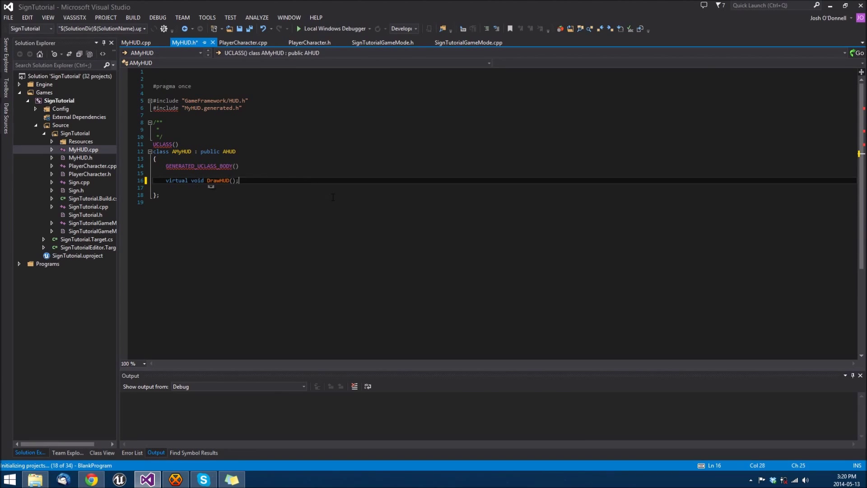
key(Return)
key(Return)
text(private)
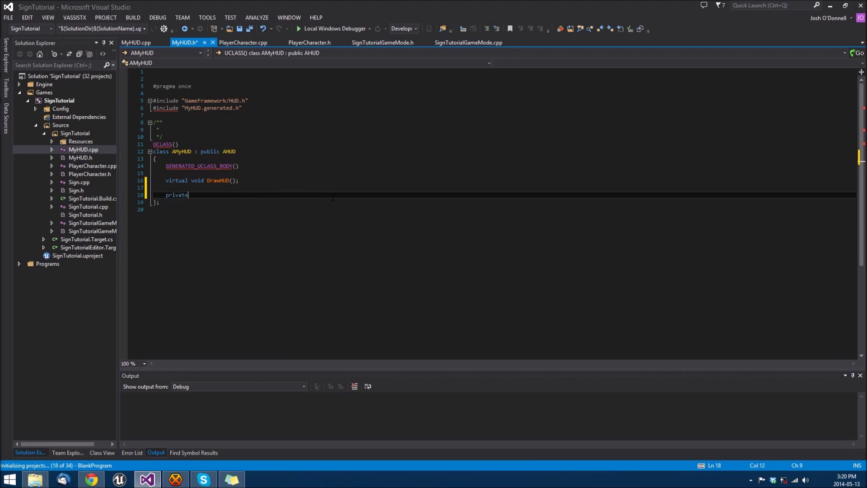
text(:)
key(Return)
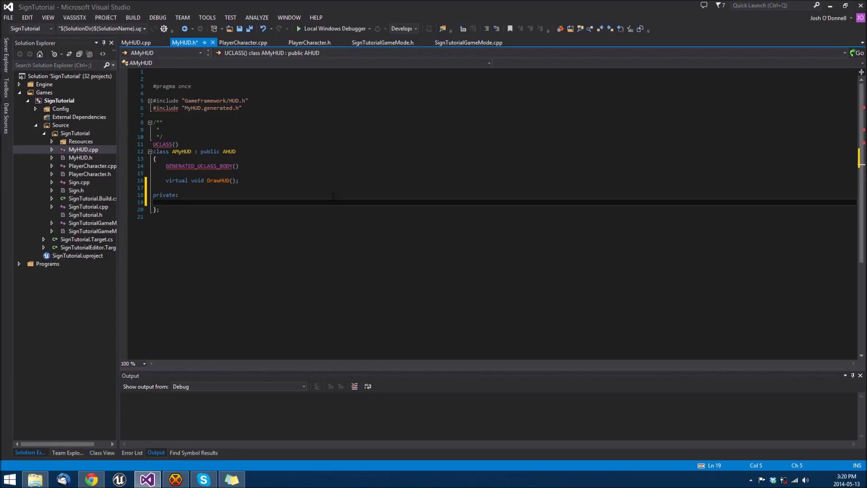
text(UT)
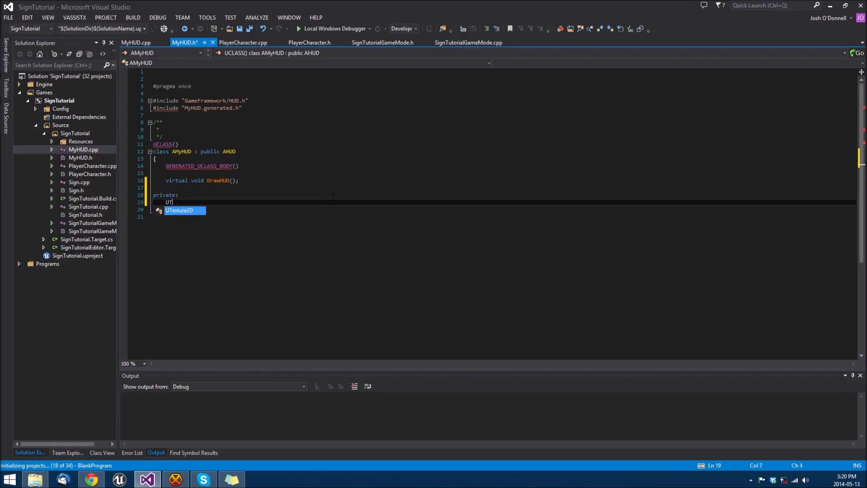
text(exture2D()
Step: Add private 'UTexture2D* CrosshairTexture;' and 'void DrawCrosshair();' declarations and save MyHUD.h
key(BackSpace)
text(*)
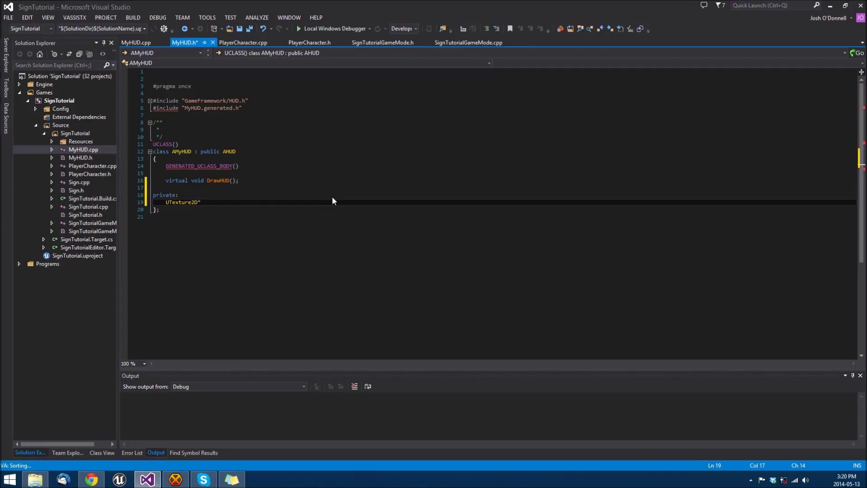
text( Cross)
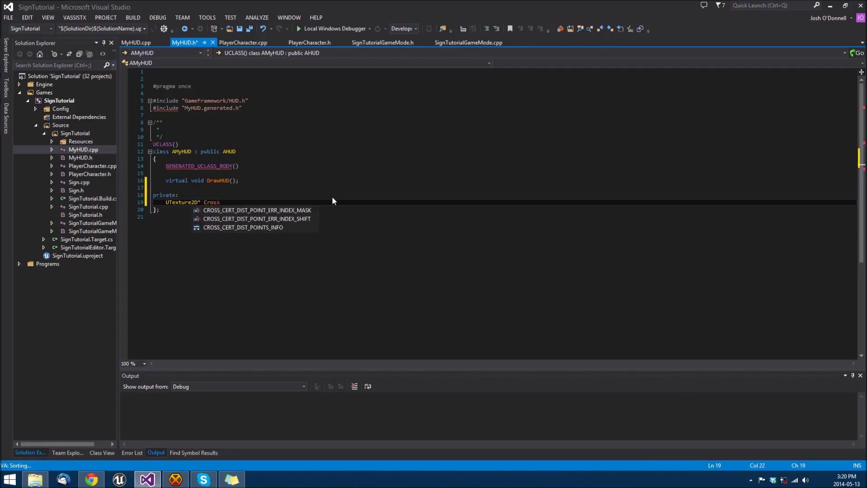
text(hairTexture;)
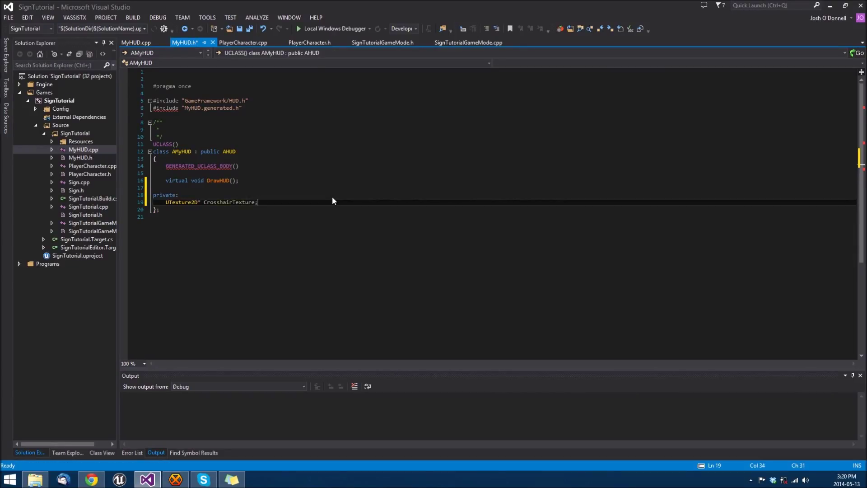
key(Return)
key(Return)
text(void Dra)
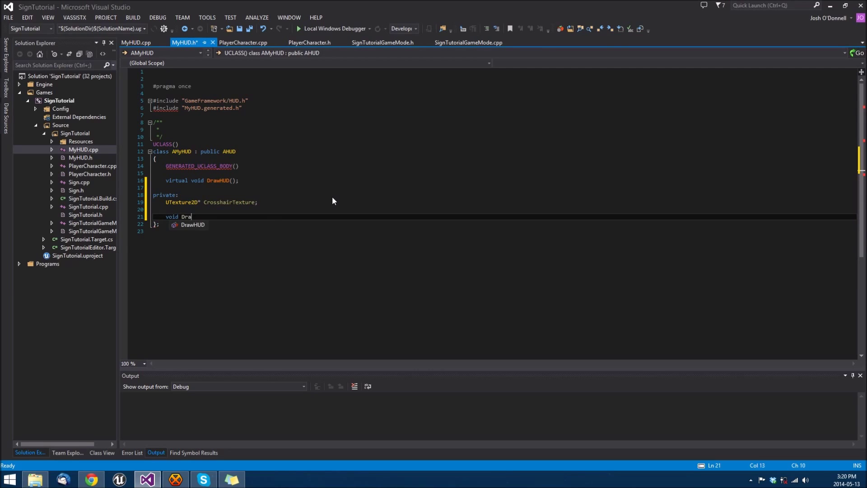
text(wCrosshair();)
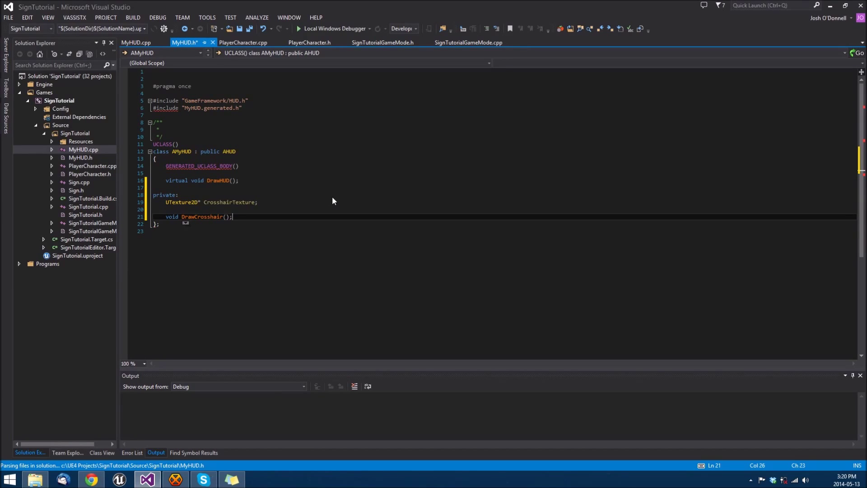
key(ctrl+s)
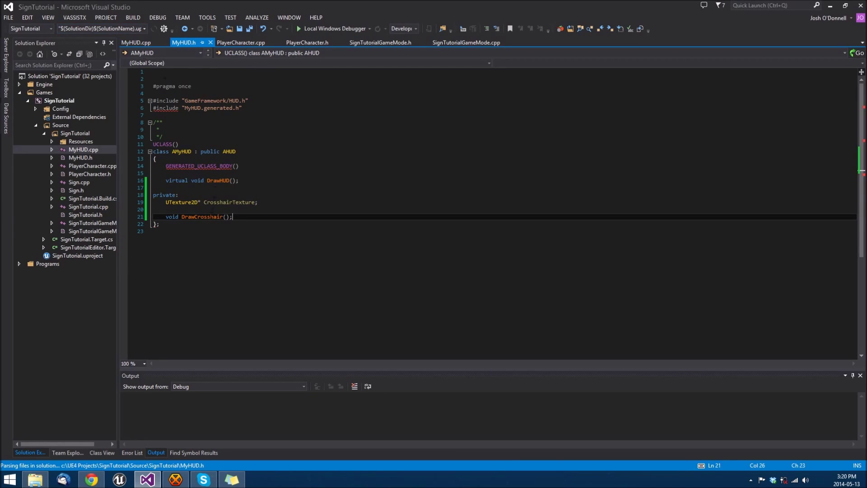
Step: Create DrawHUD and DrawCrosshair implementations in MyHUD.cpp, with DrawHUD calling Super::DrawHUD()
right_click(287, 180)
click(453, 211)
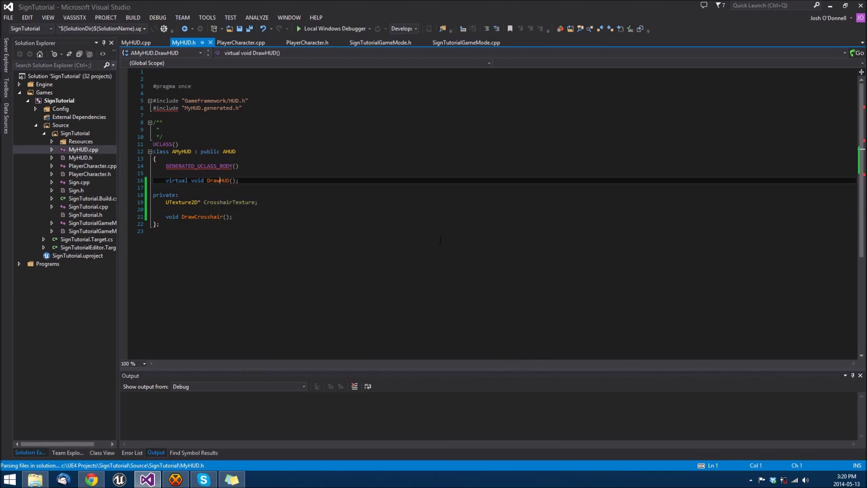
click(186, 42)
right_click(193, 217)
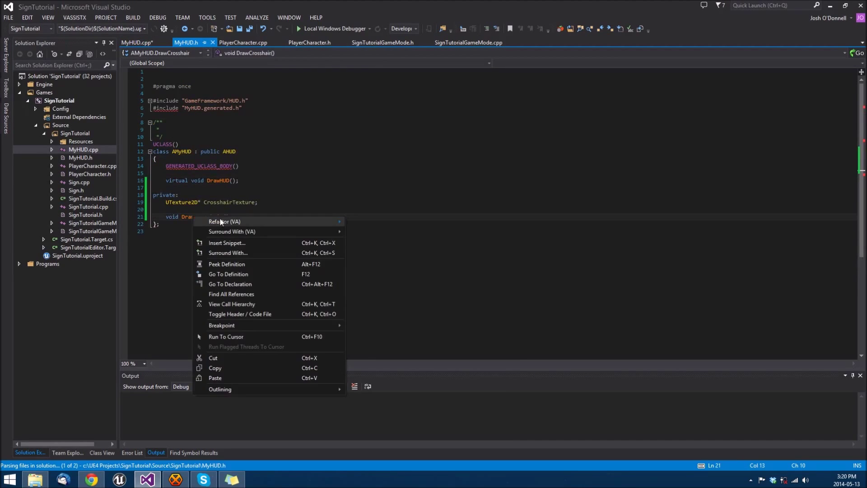
click(389, 274)
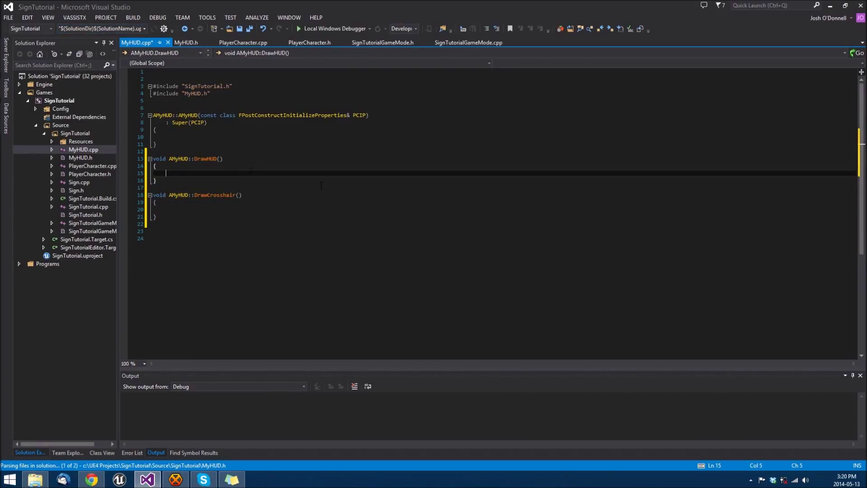
text(Super::)
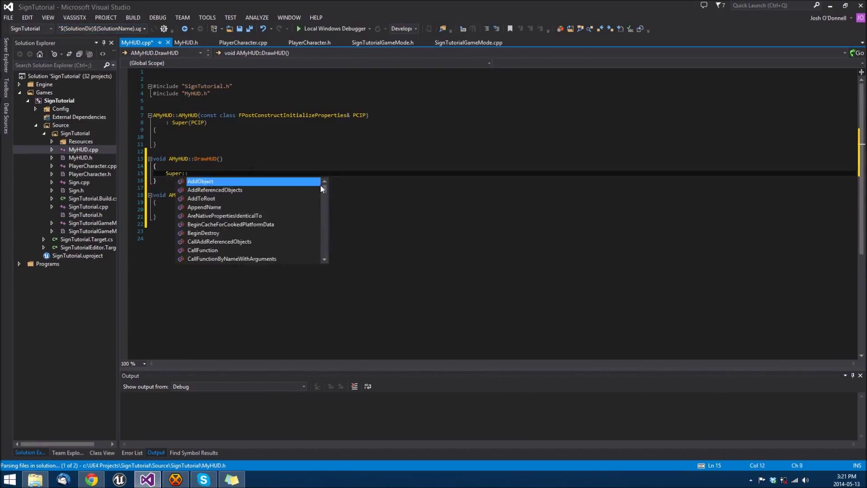
text(DrawH)
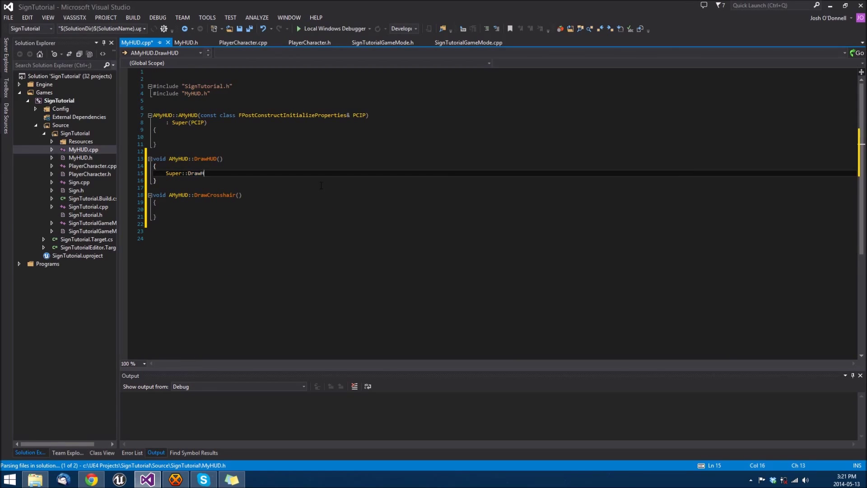
text(UD();)
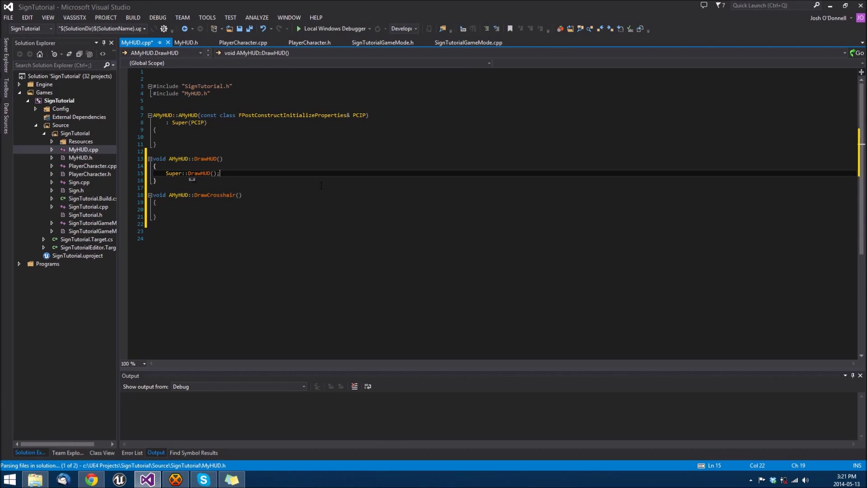
key(Return)
key(Return)
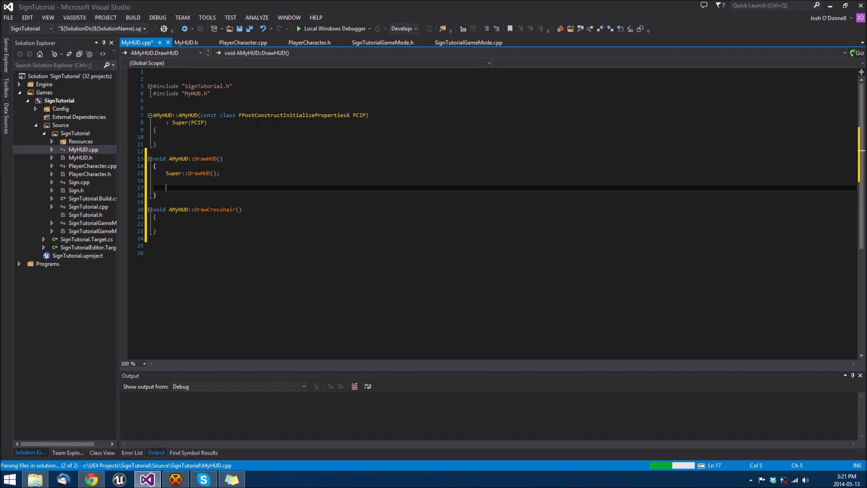
Step: Write 'ConstructorHelpers::FObjectFinder<UTexture2D> CrosshairTextureObject(TEXT("' in the AMyHUD constructor
key(Up)
key(Up)
key(Up)
key(Up)
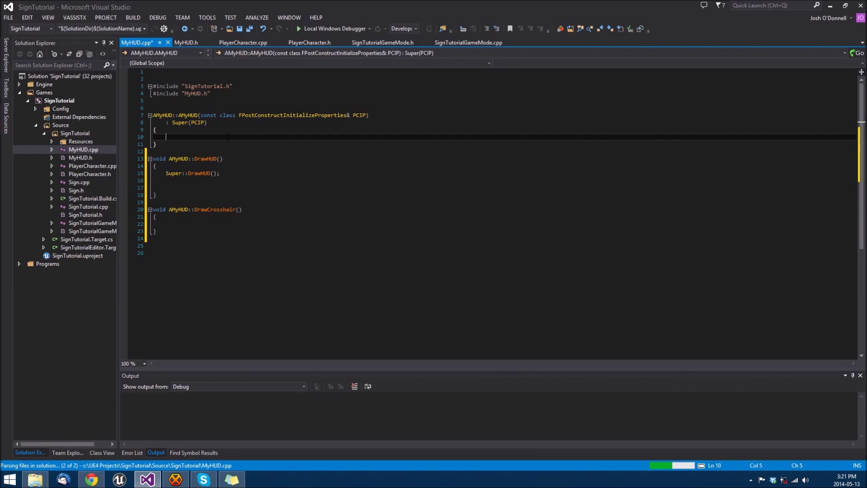
text(Cons)
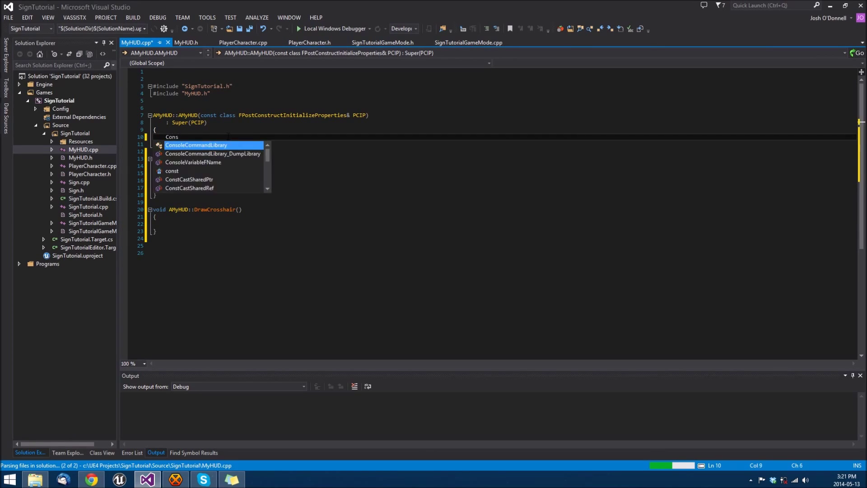
text(tructor)
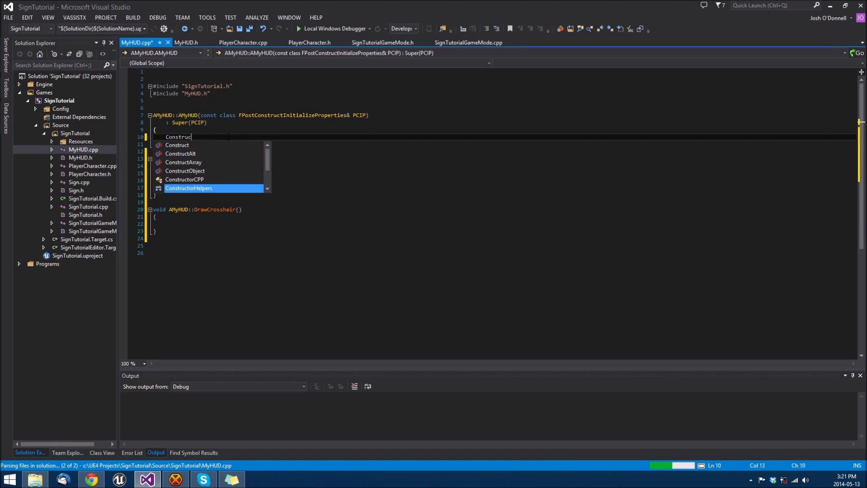
key(Tab)
text(::)
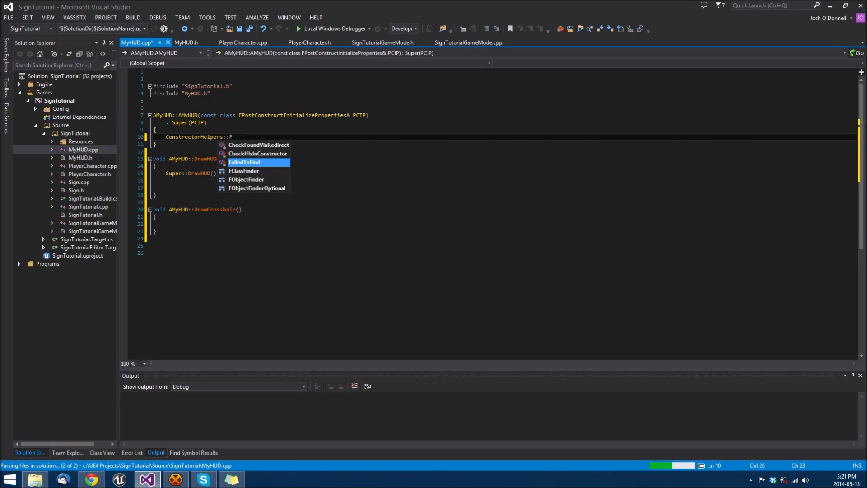
text(F)
key(Tab)
text(<)
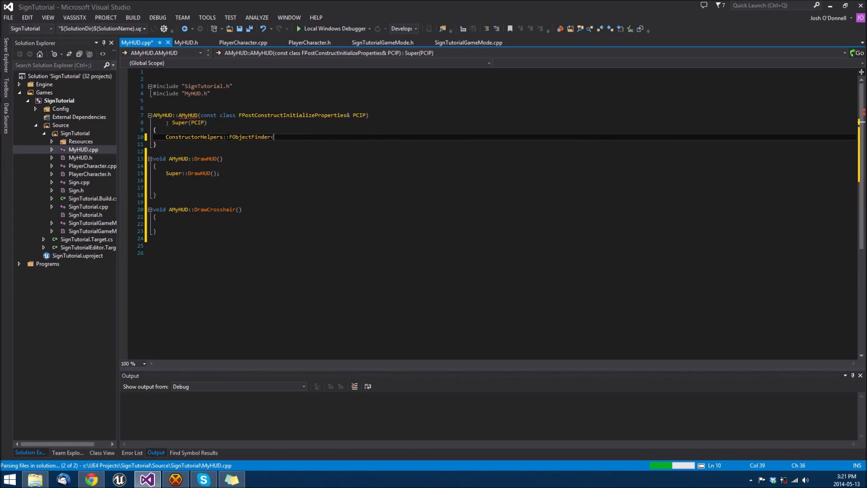
text(UTex)
key(Tab)
text(()
key(BackSpace)
key(BackSpace)
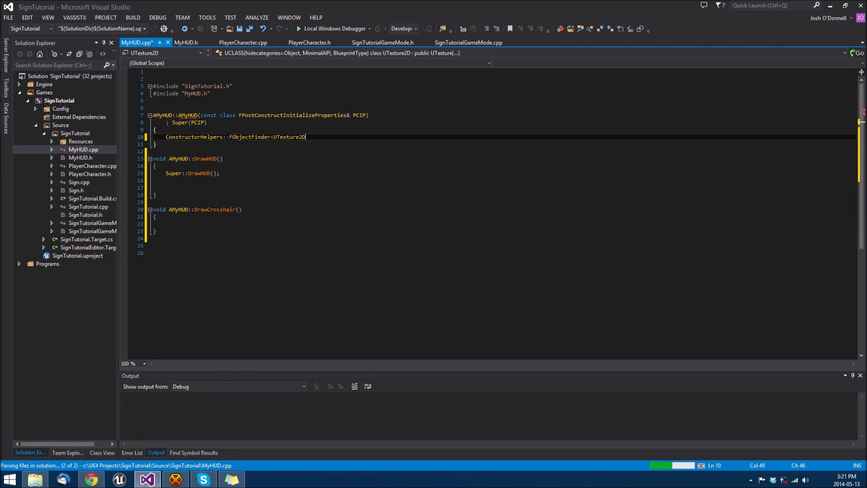
text(Cros)
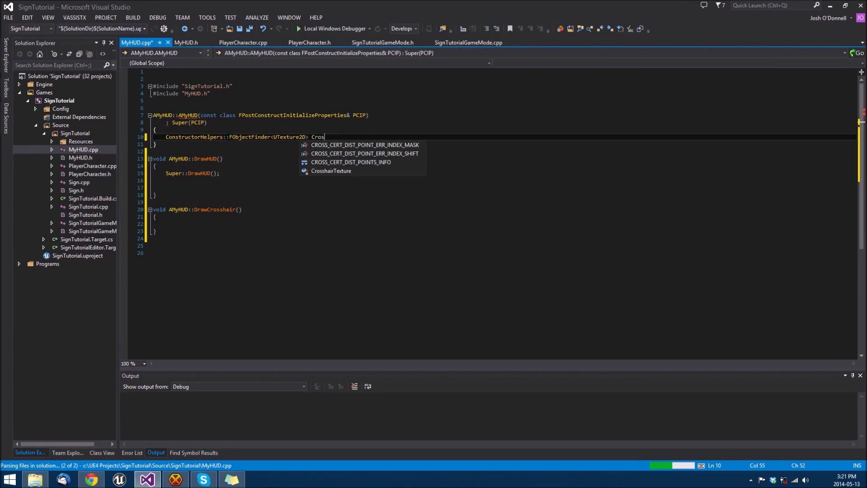
text(shairTextureObjec)
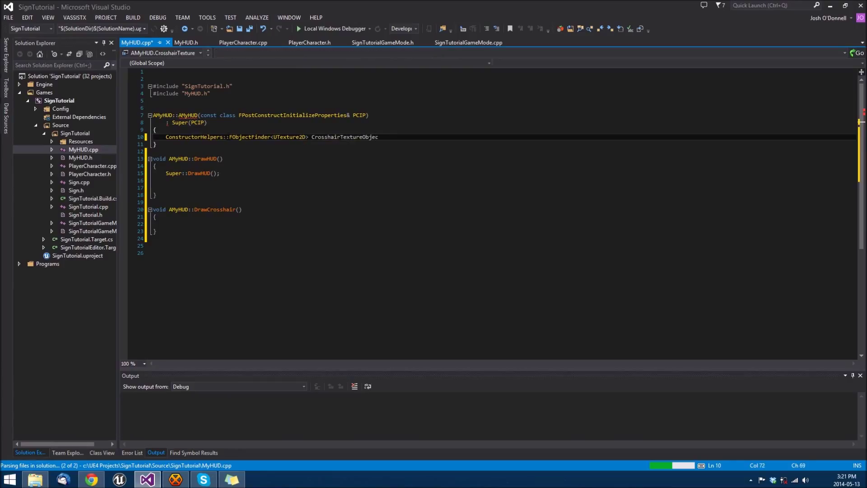
text(t(TEX)
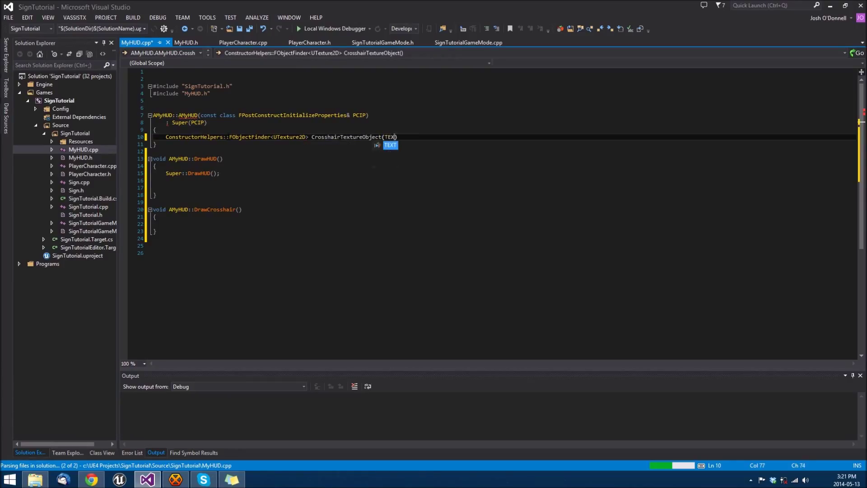
text(T()
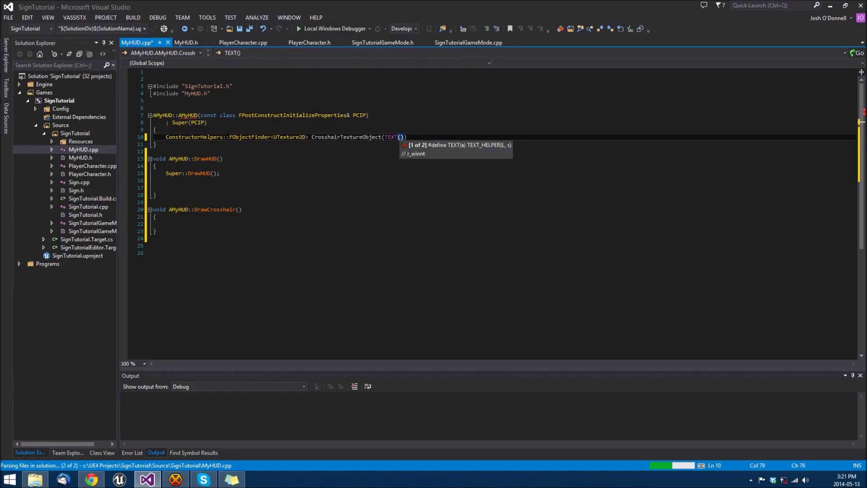
text(")
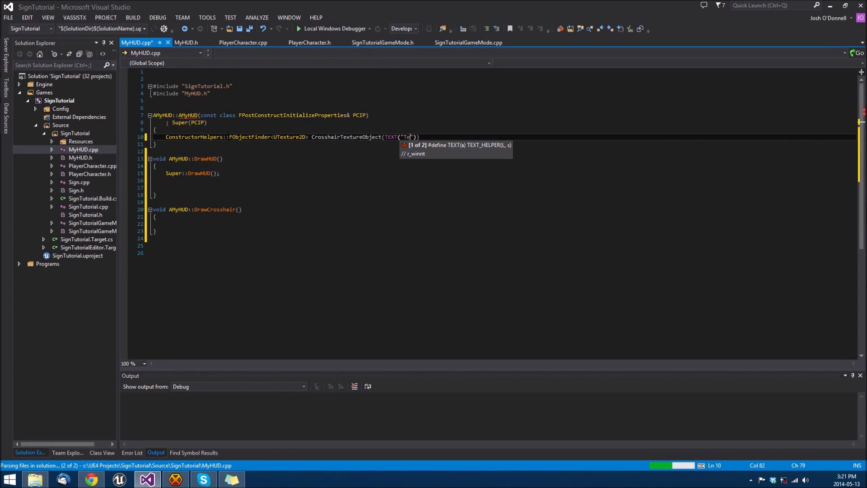
text(Texuure2)
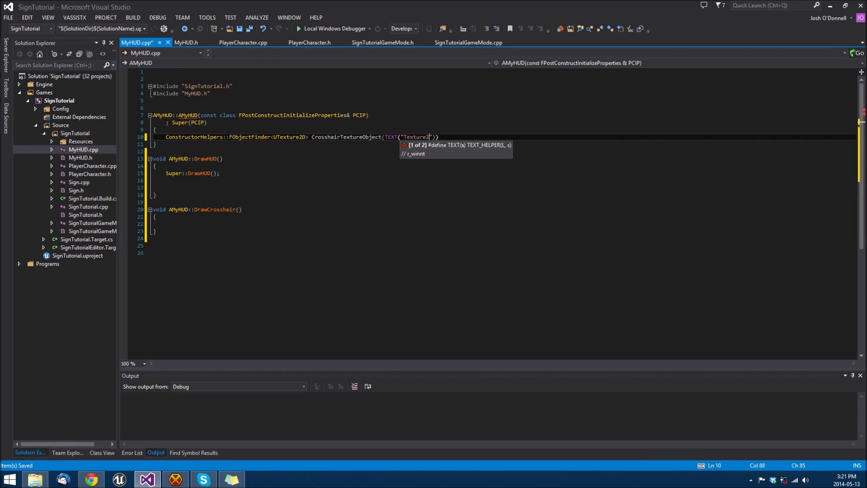
text(D)
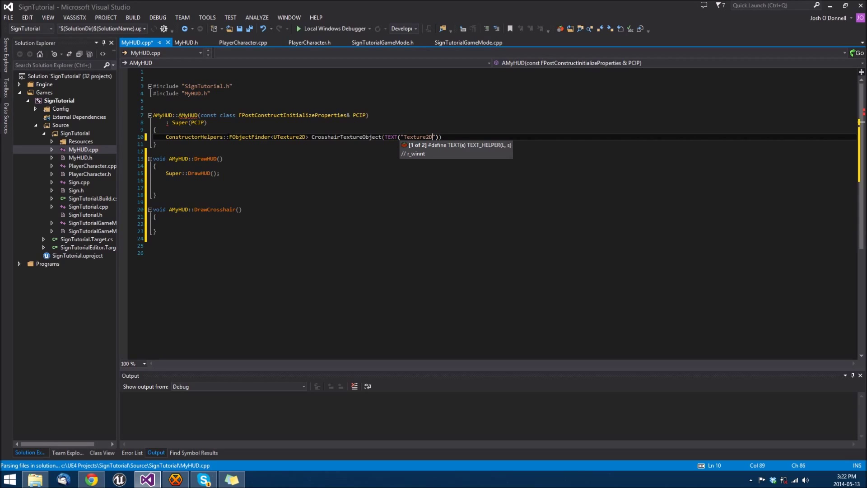
Step: Complete the finder path "Texture2D'/Game/ProjectAssets/CrosshairCircularRed.CrosshairCircularRed'" and save MyHUD.cpp
key(ctrl+s)
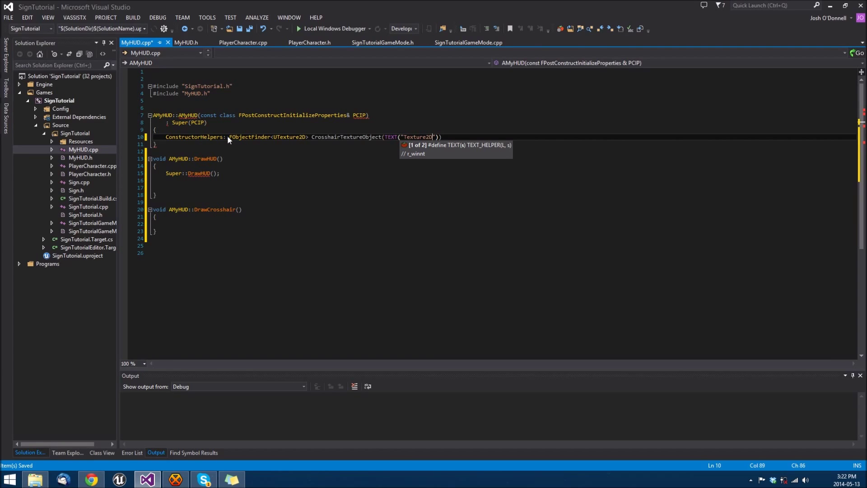
text(')
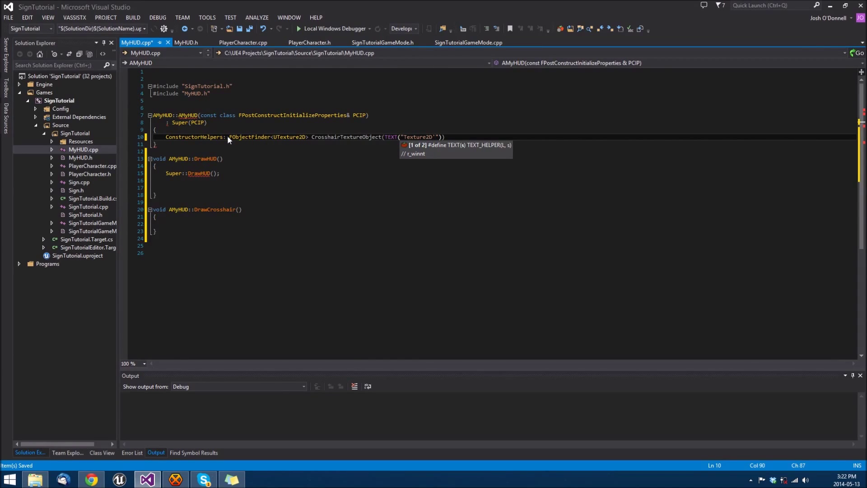
text(/)
text(/)
text(Game/)
text(FrojectAssets)
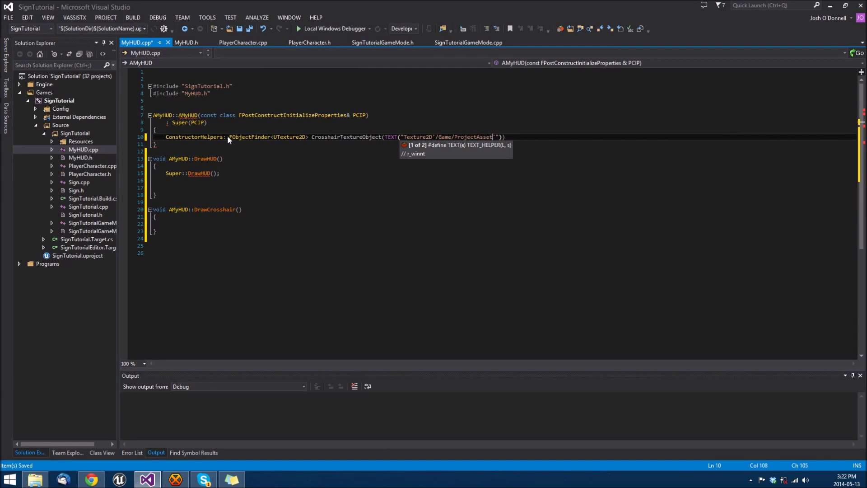
text(/)
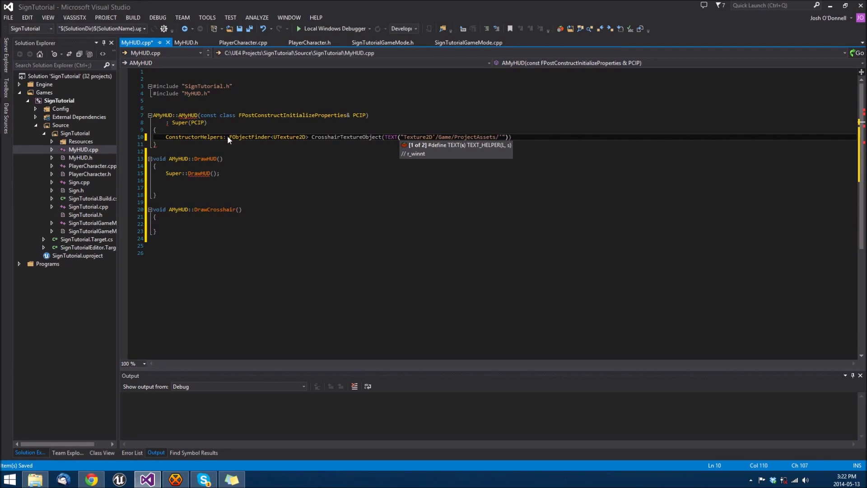
text(CrosshairCi)
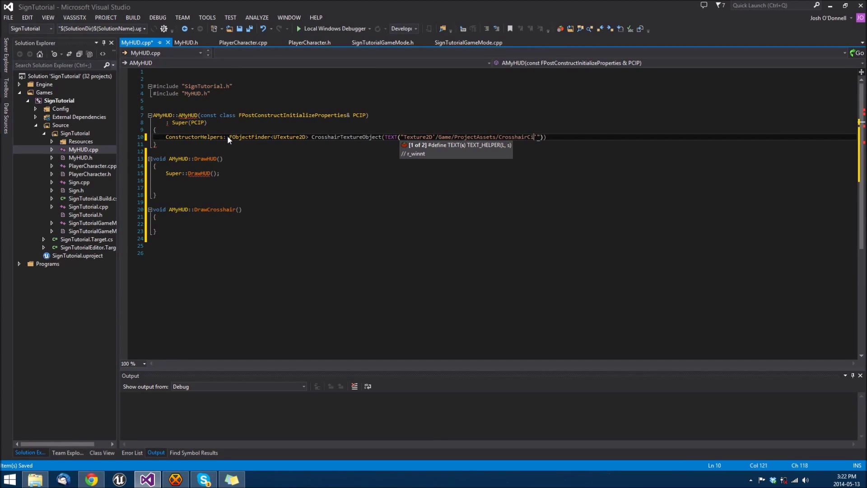
text(rcularRed.Cr)
text(osshairCur)
key(BackSpace)
key(BackSpace)
text(ircularRed)
text('"));)
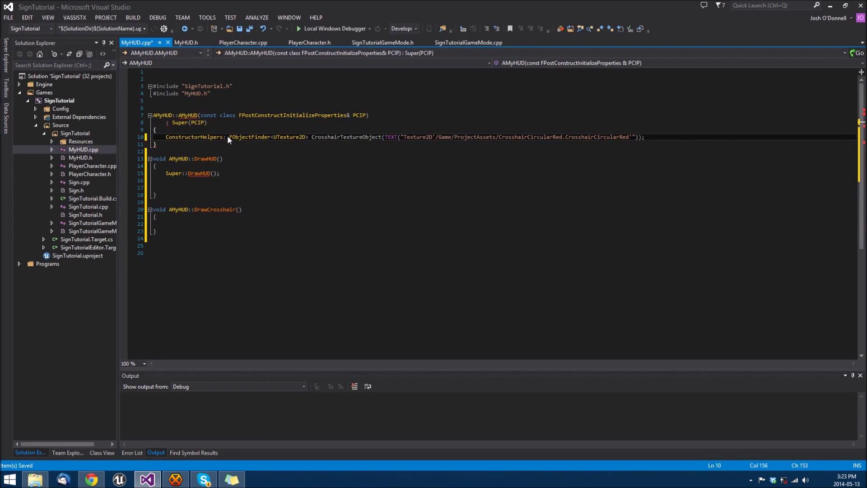
Step: Assign CrosshairTexture = CrosshairTextureObject.Object inside an if on the finder's Object, then save
key(Return)
text(if)
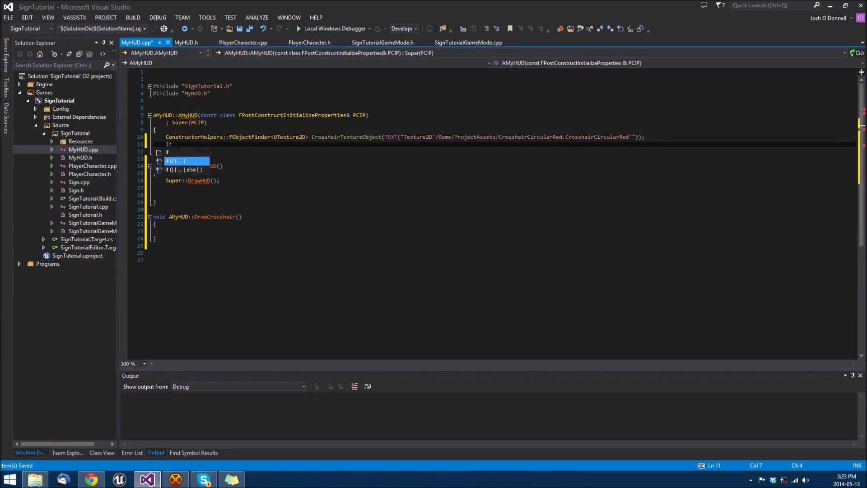
text( ()
text(CrosshairTextureObject.)
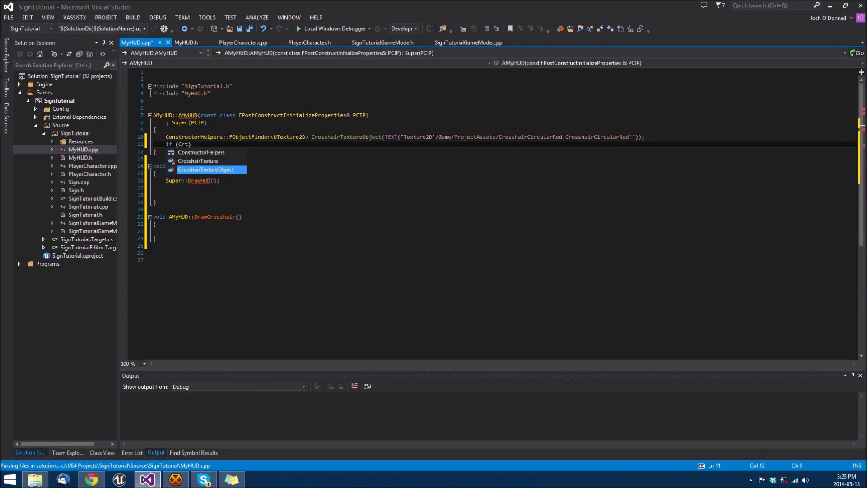
text(Object) )
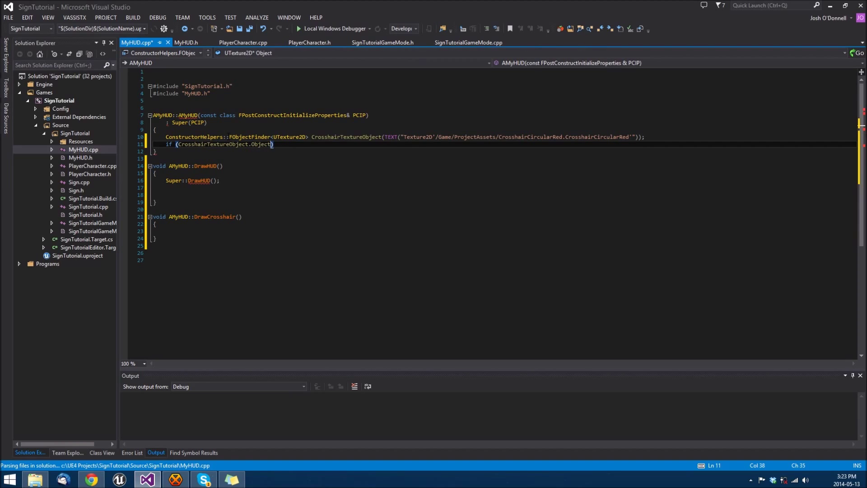
text({)
key(Return)
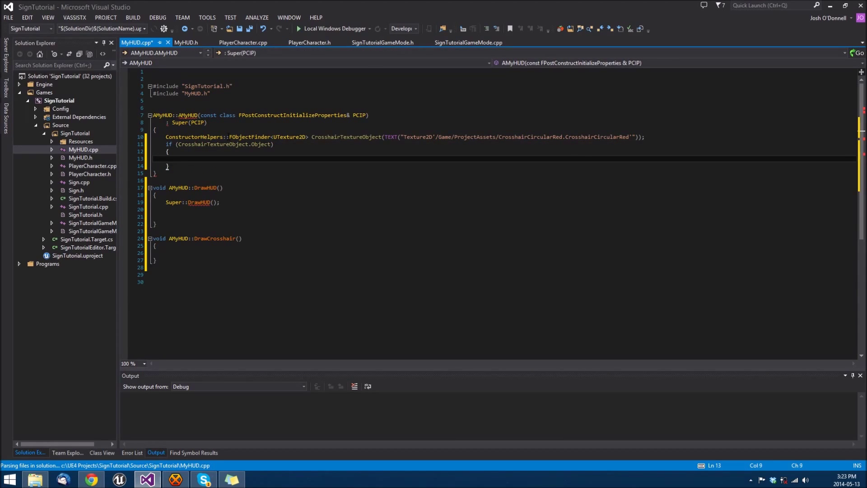
text(Cro)
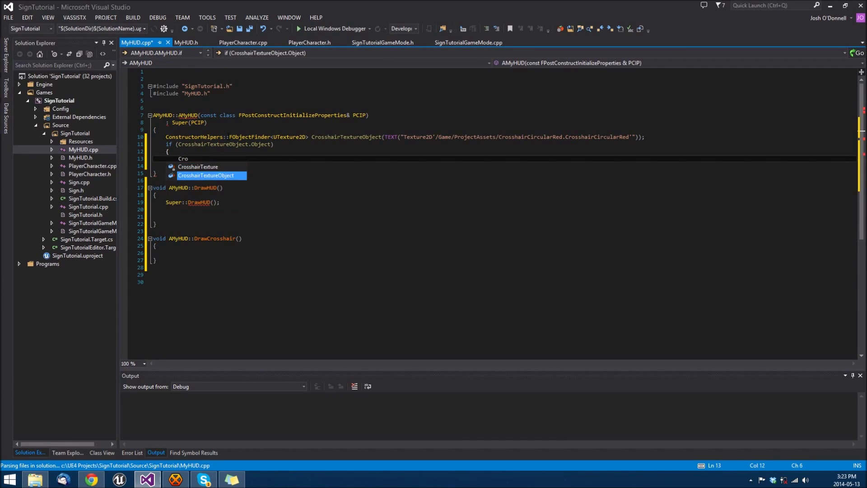
text(sshairTexture = C)
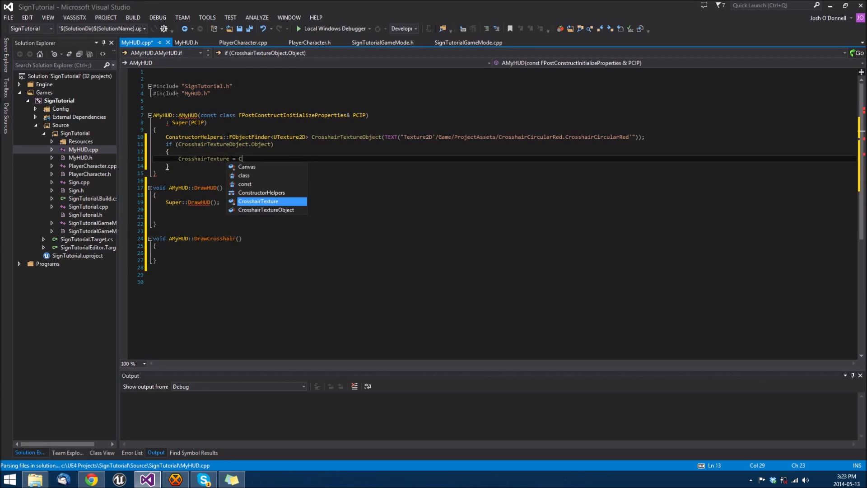
key(Escape)
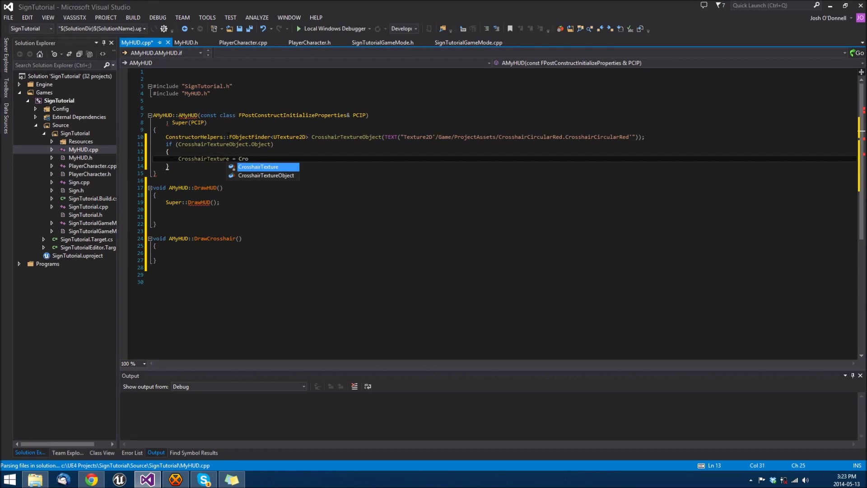
key(Down)
text(.Object;)
key(ctrl+s)
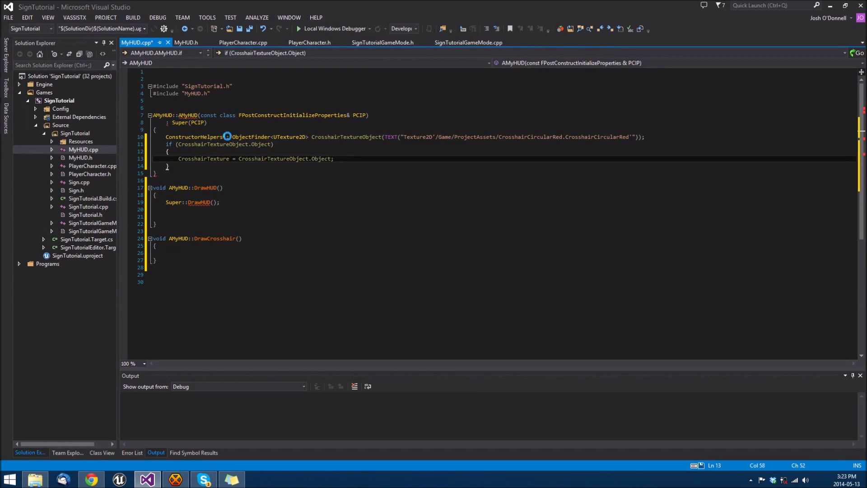
key(Down)
key(Down)
key(Down)
key(Down)
key(Down)
key(Down)
key(Down)
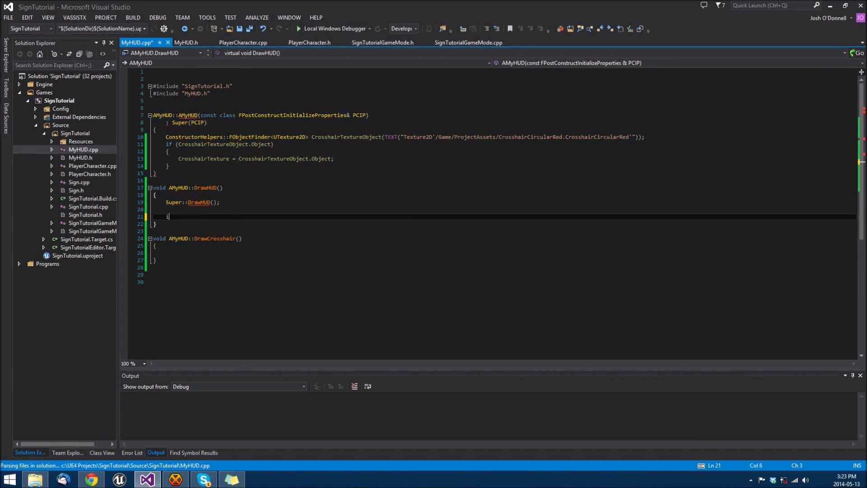
text(if (Cross)
Step: Add 'if (CrosshairTexture) { DrawCrosshair(); }' after Super::DrawHUD() and save MyHUD.cpp
key(Tab)
text())
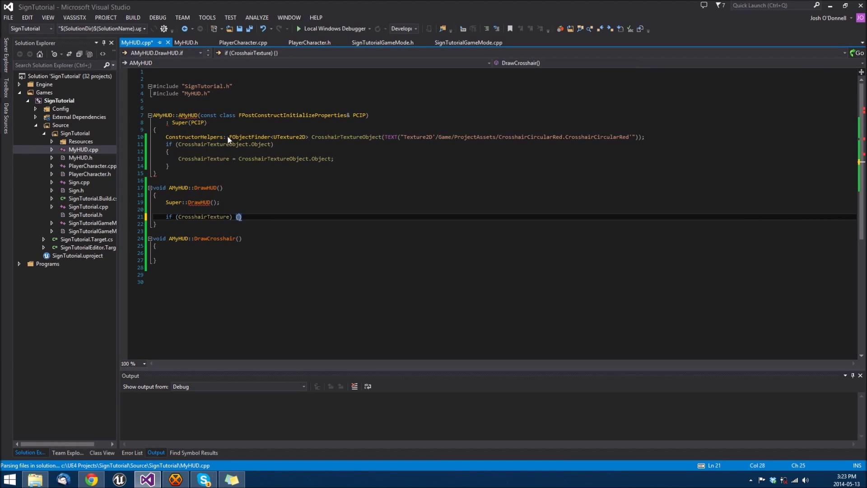
key(Return)
text({)
key(Return)
text(DrawC)
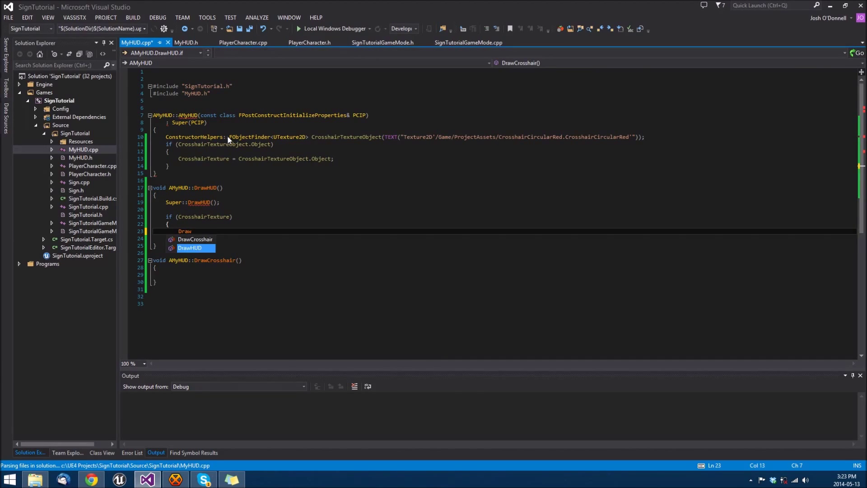
key(Tab)
text(();)
key(ctrl+s)
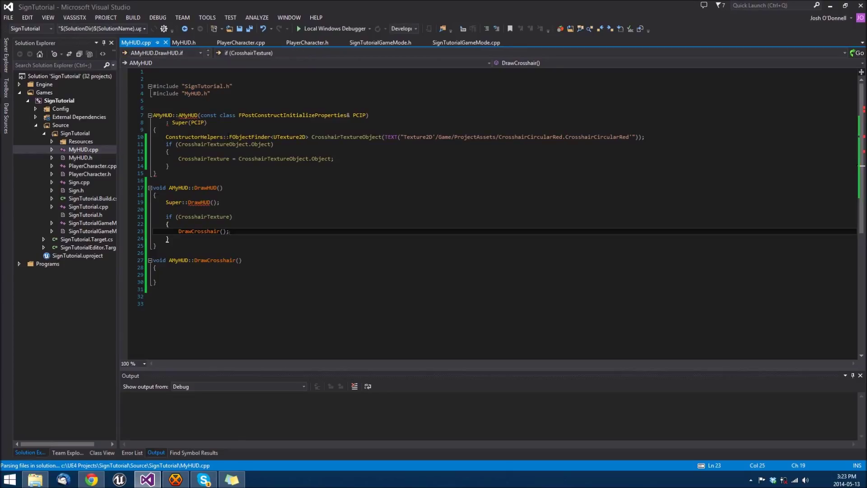
click(285, 274)
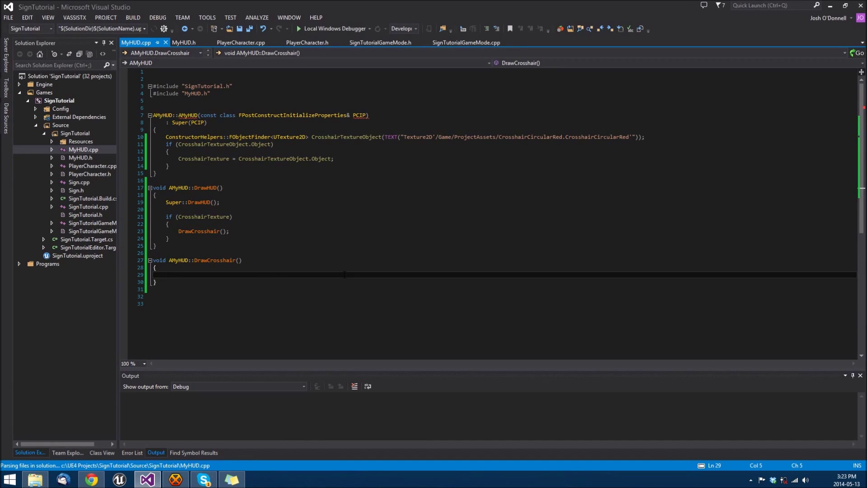
text(float Texture)
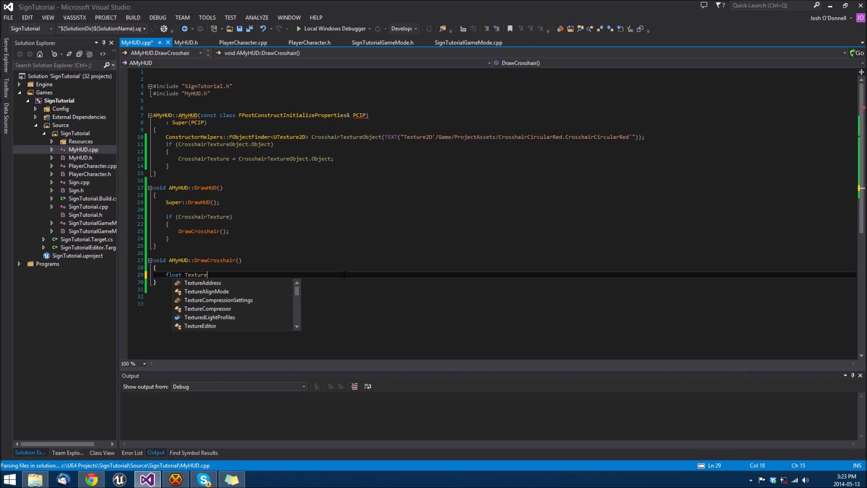
text(Wi)
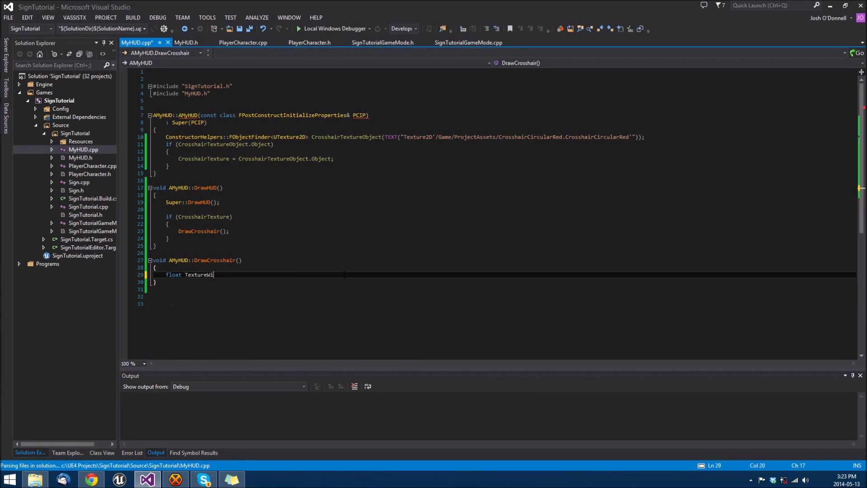
text(dth = )
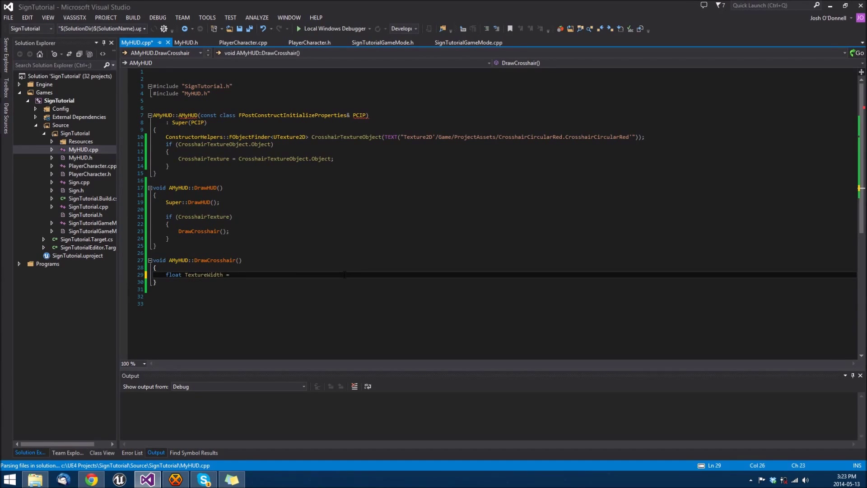
text(CrosshairTexture->)
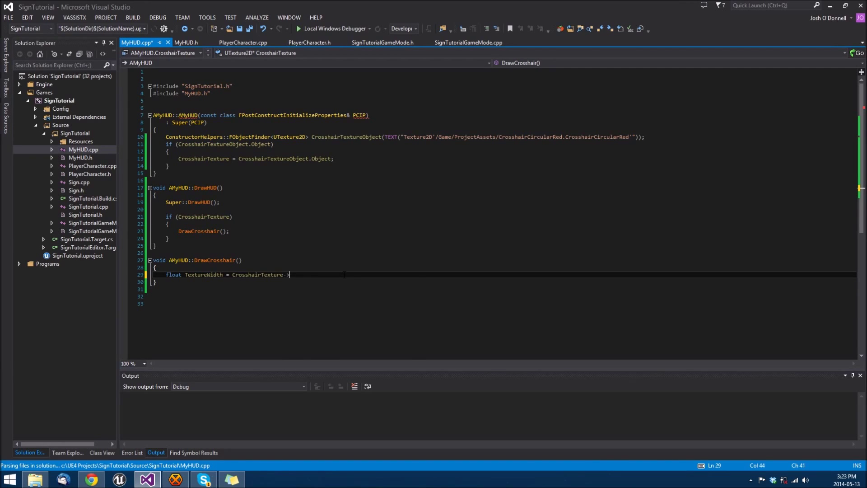
text(GetSurface)
text(W)
Step: Store CrosshairTexture's GetSurfaceWidth and GetSurfaceHeight as floats TextureWidth and TextureHeight
key(Tab)
text(();)
key(Return)
text(float)
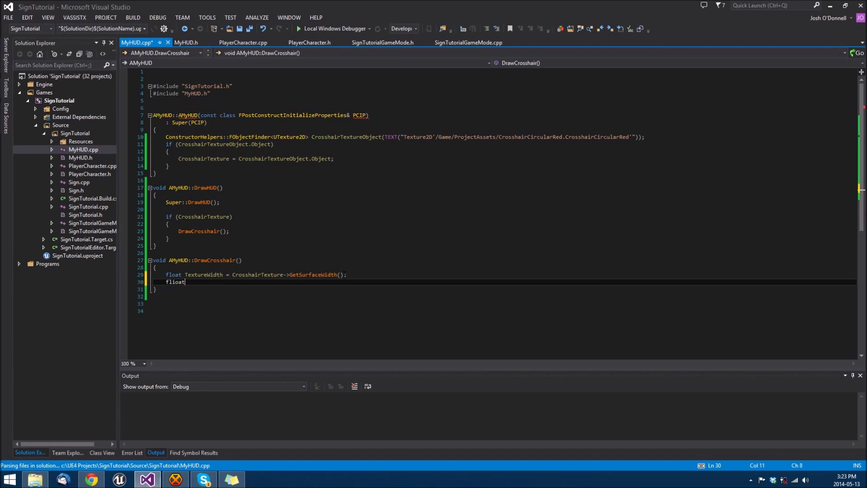
text( Te)
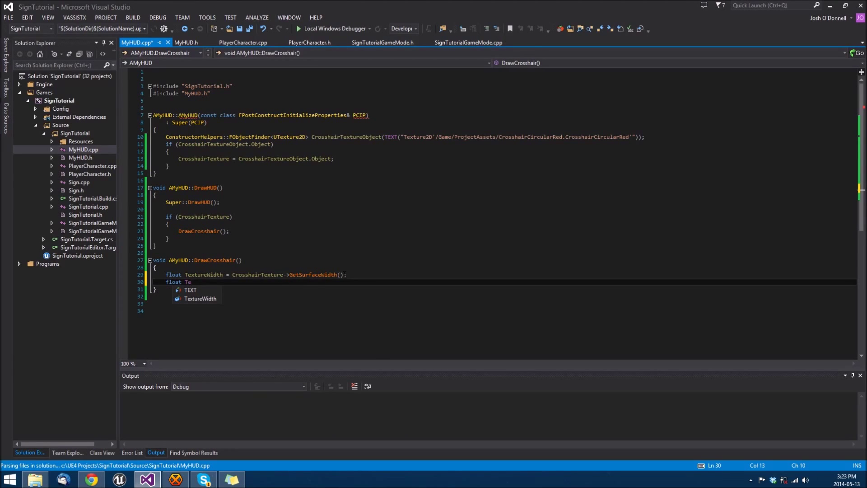
text(xtureHeight = C)
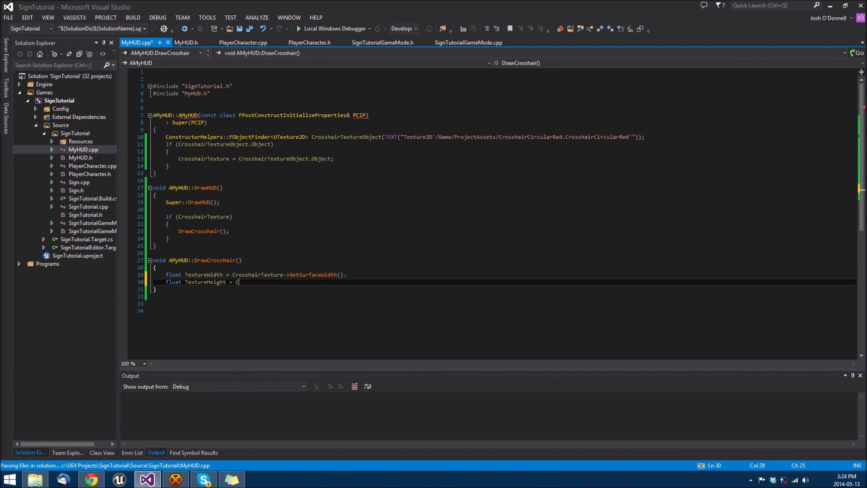
text(ro)
key(Tab)
text(->Get)
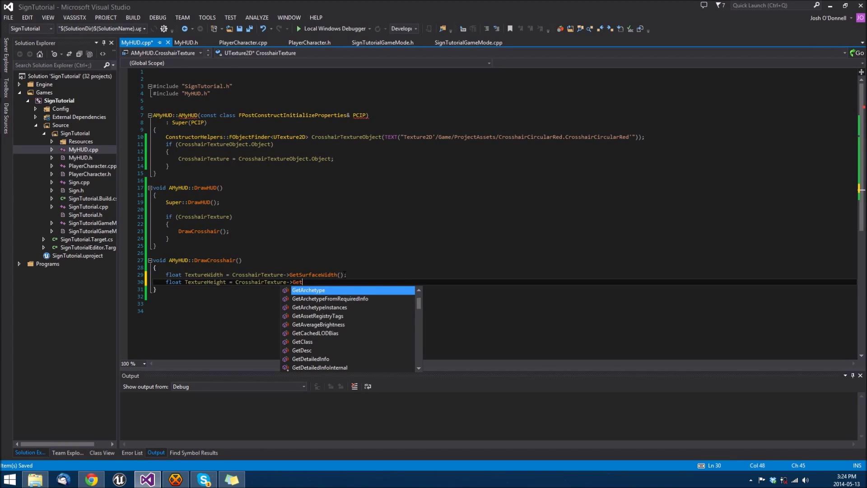
text(SurfaceWidth();)
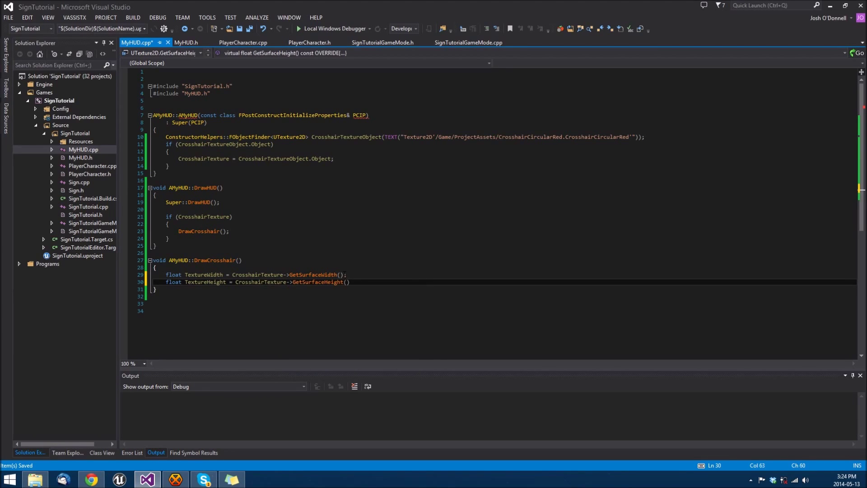
key(Return)
text(;)
key(Return)
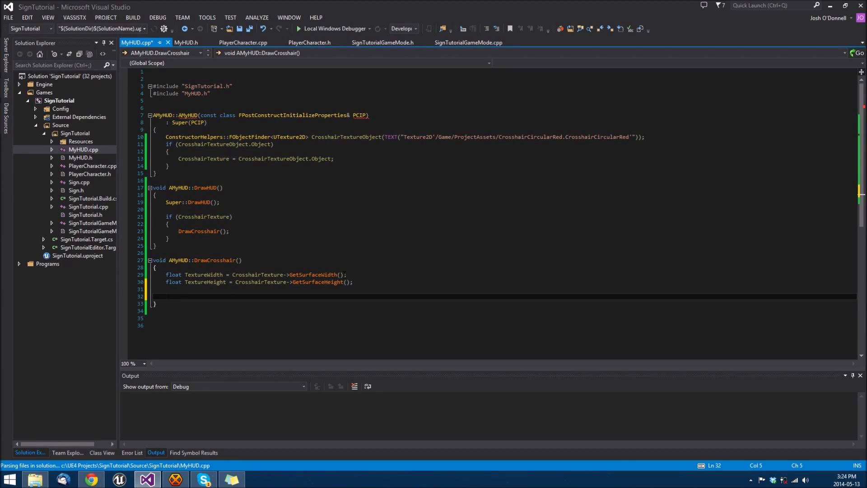
text(FVector2D)
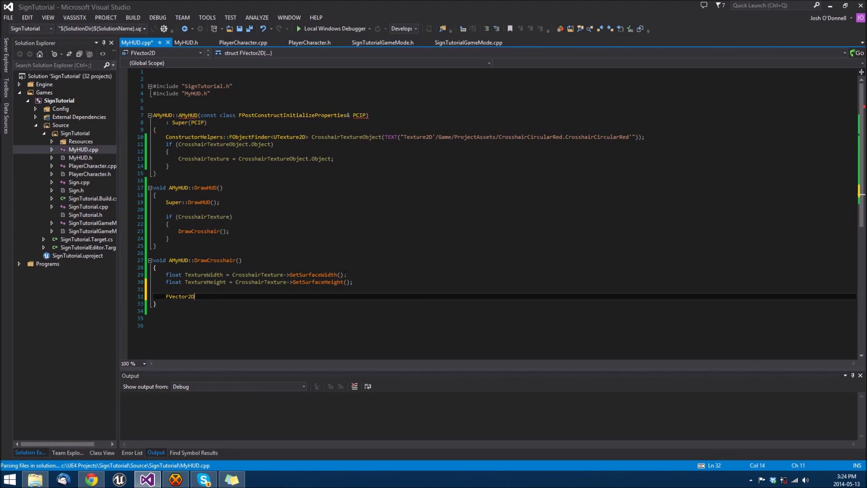
text( const C)
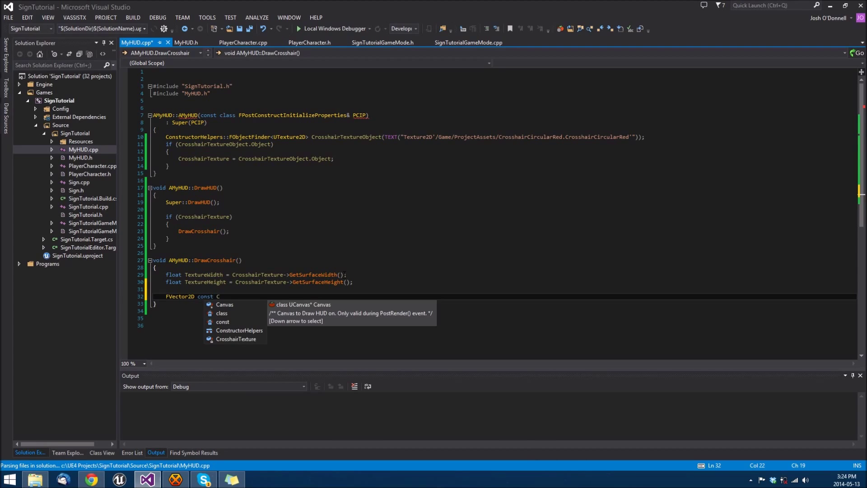
text(anvas)
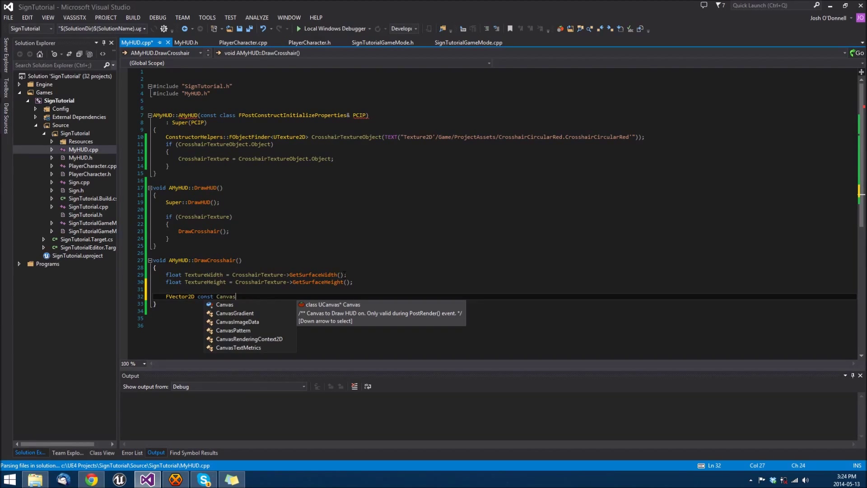
text(Center )
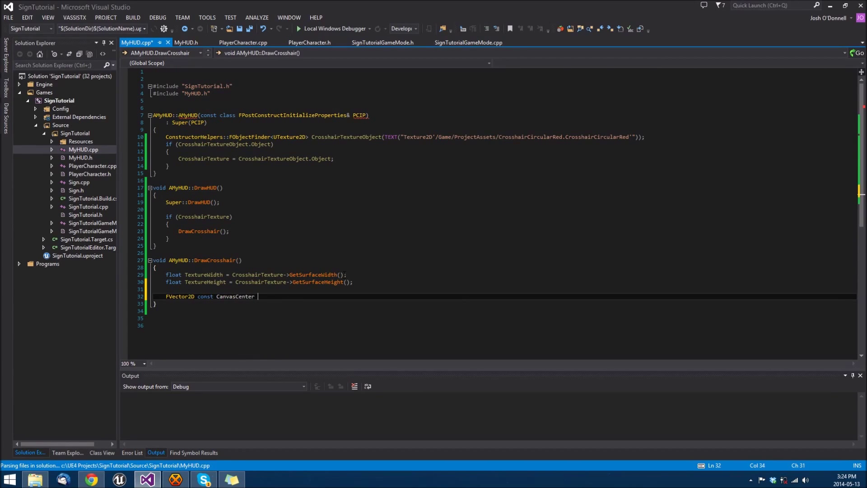
text((Can/)
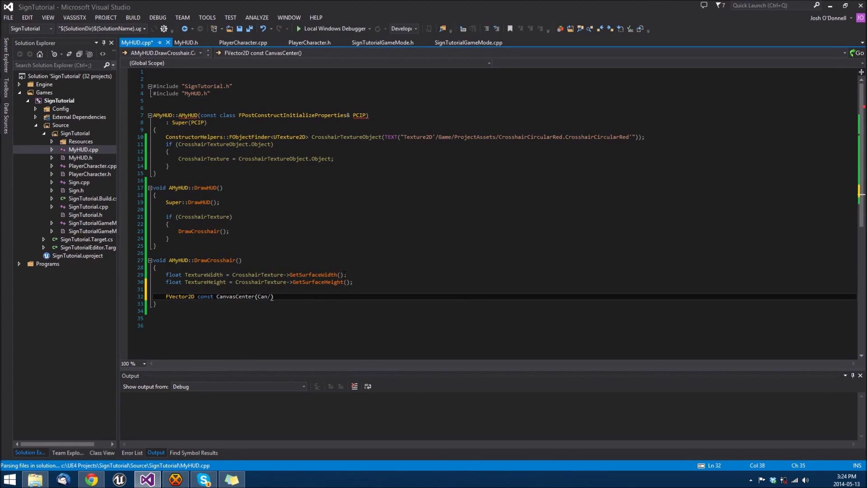
text(nv->Cl)
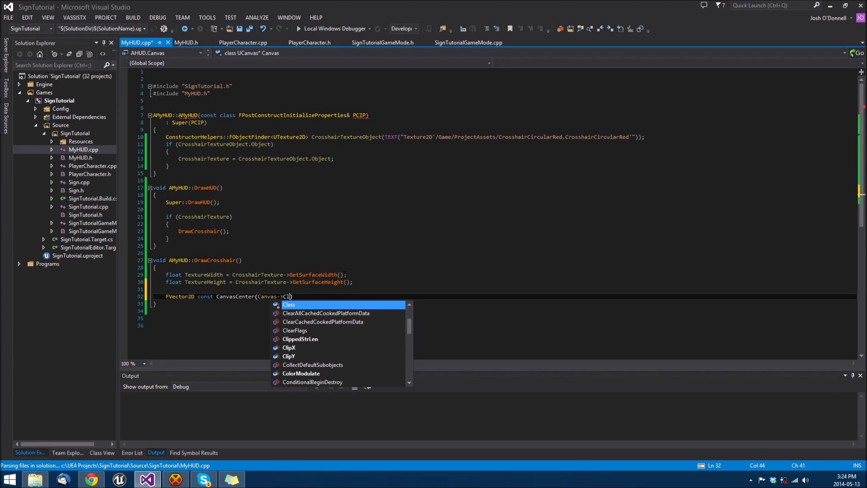
Step: Define FVector2D const CanvasCenter(Canvas->ClipX * 0.5f, Canvas->ClipY * 0.5f)
key(Down)
key(Down)
key(Down)
key(Down)
key(Down)
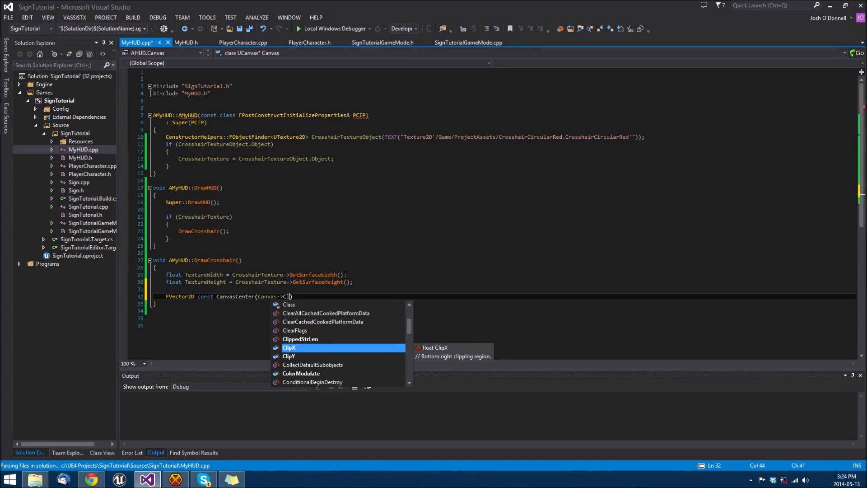
text(ip)
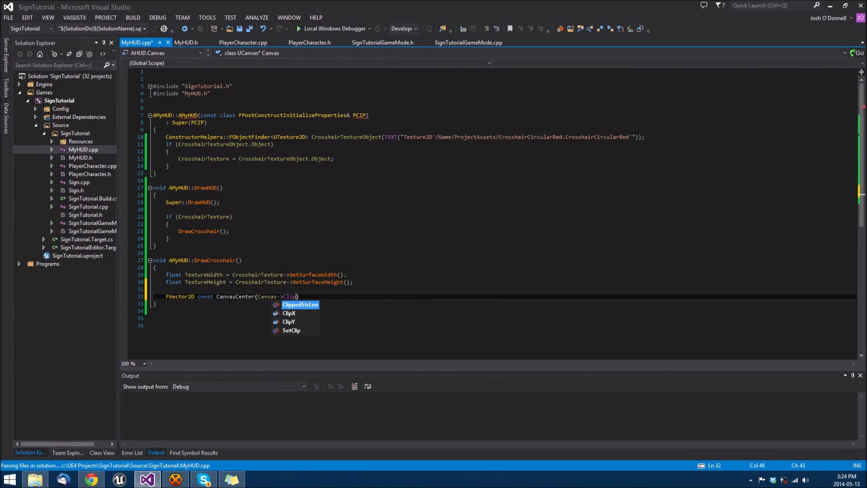
key(Tab)
text(*)
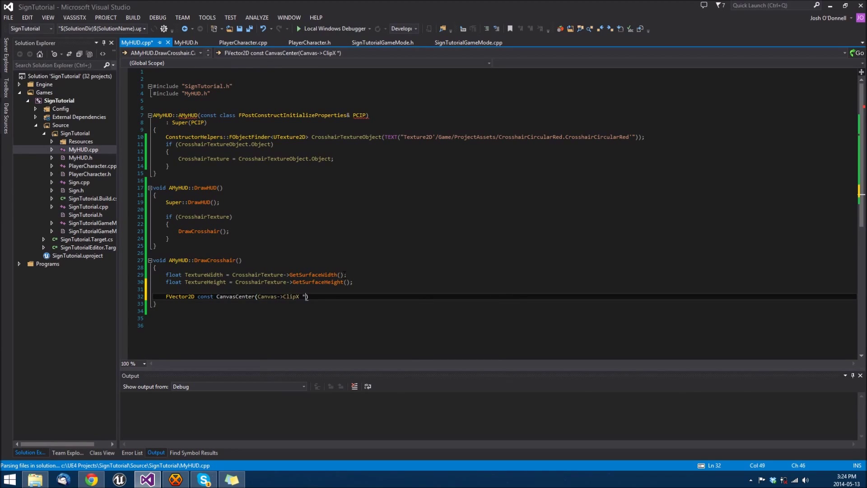
text( 0.5f)
text(,)
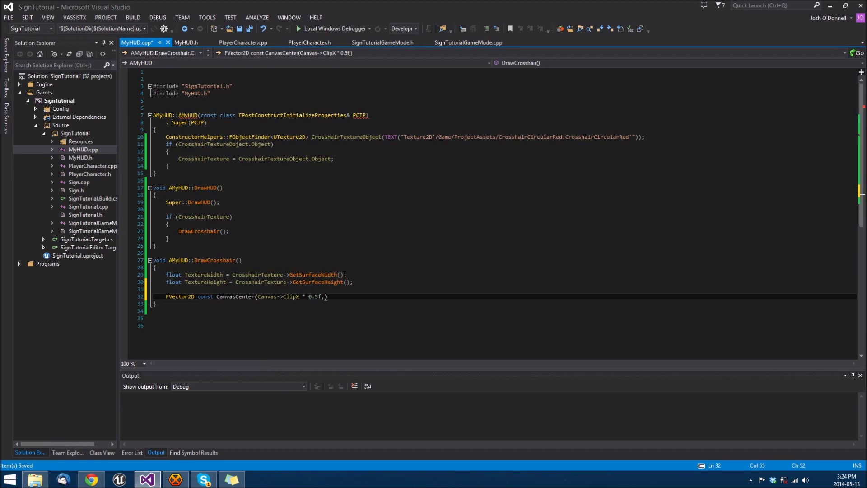
text( Can)
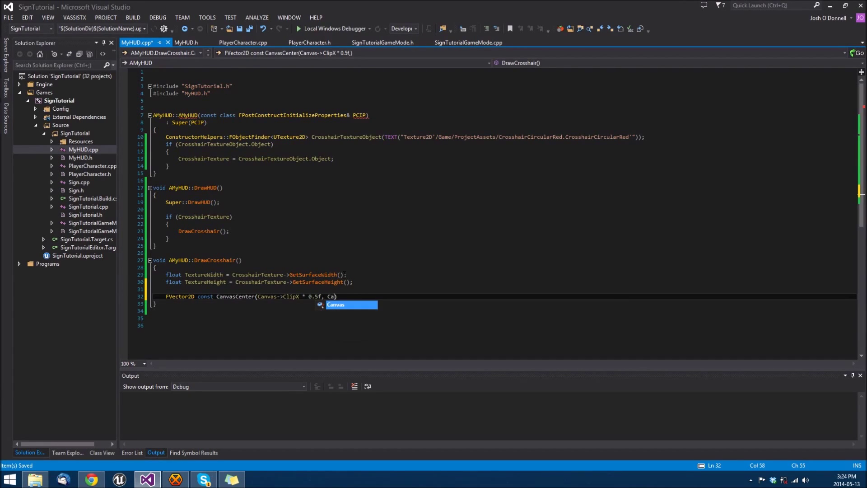
text(vas)->C)
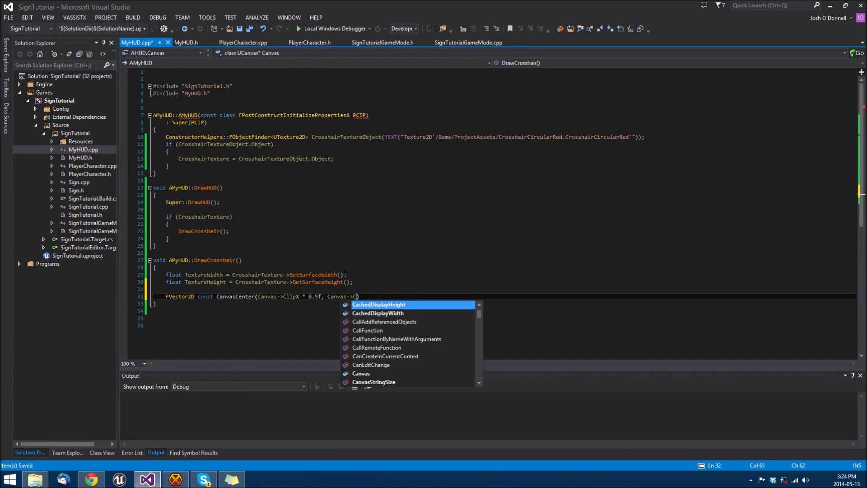
text(lip)
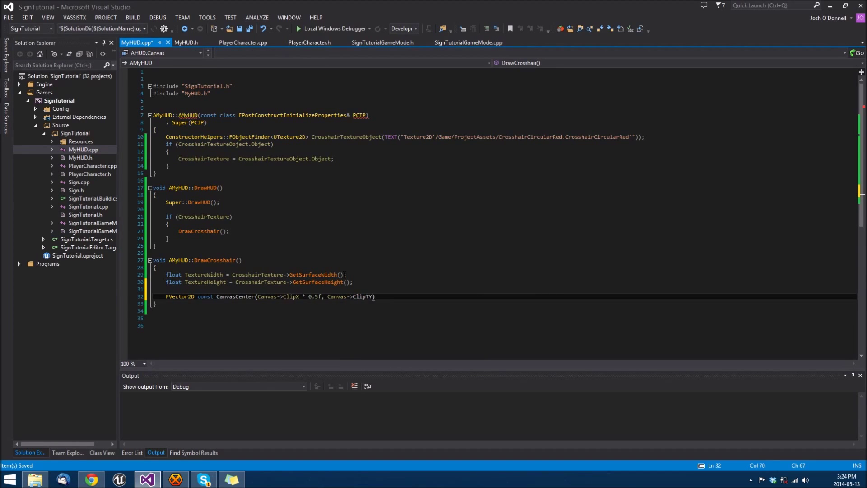
text(Y * 0.)
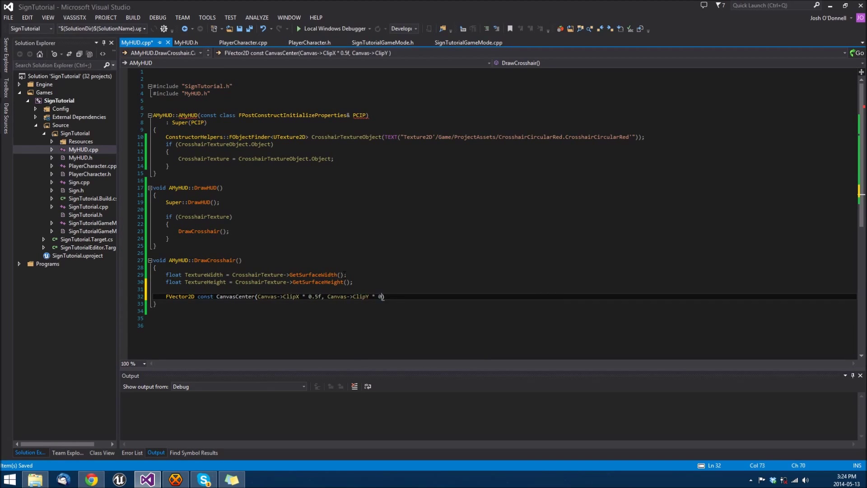
text(5f);)
key(Return)
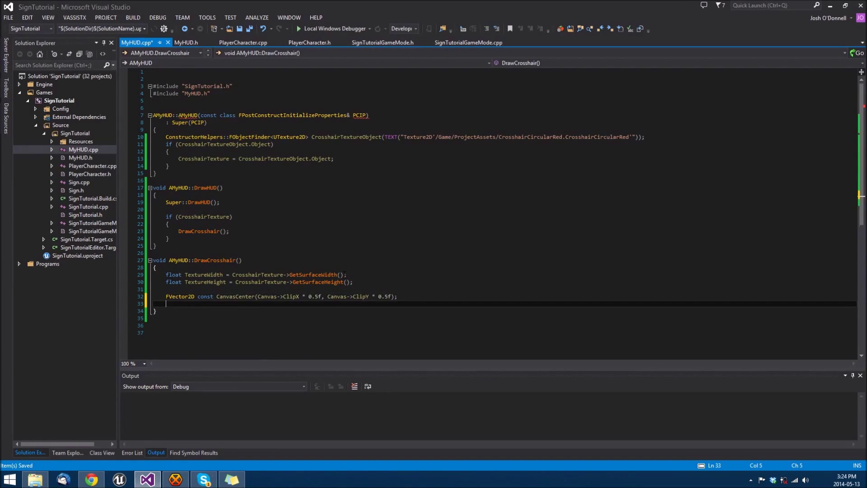
text(FVe)
Step: Define DrawPosition as CanvasCenter.X - TextureWidth * 0.5f and CanvasCenter.Y - TextureHeight * 0.5f
key(Tab)
text(const )
text(DrawP)
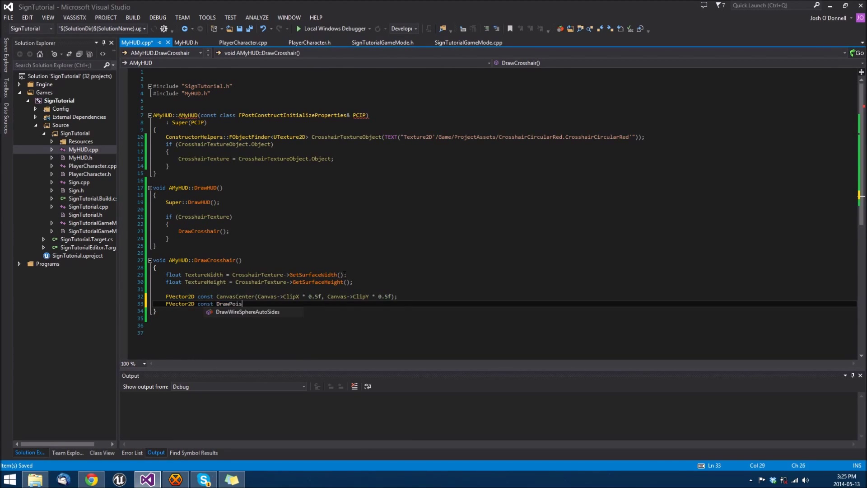
text(osition()
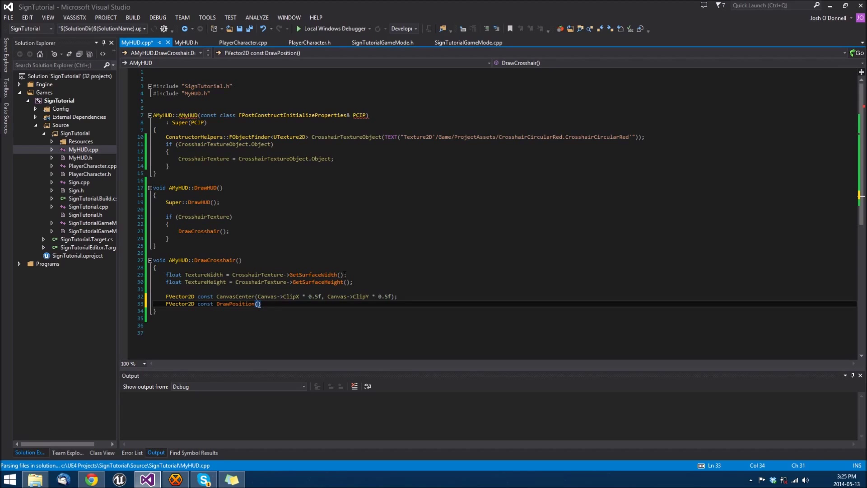
text(Can)
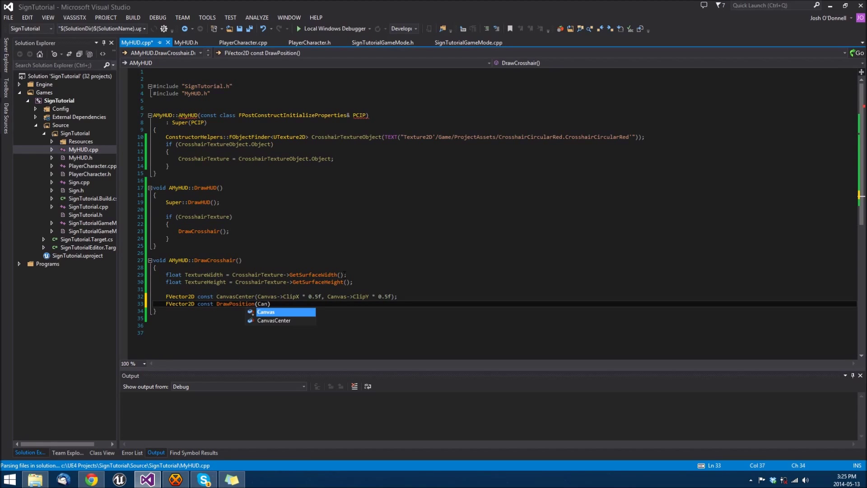
key(Down)
key(Tab)
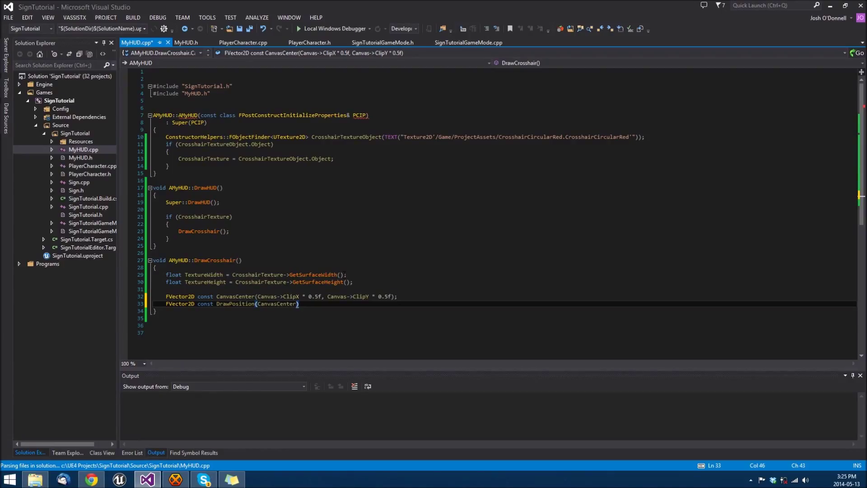
text(.)
text(X - )
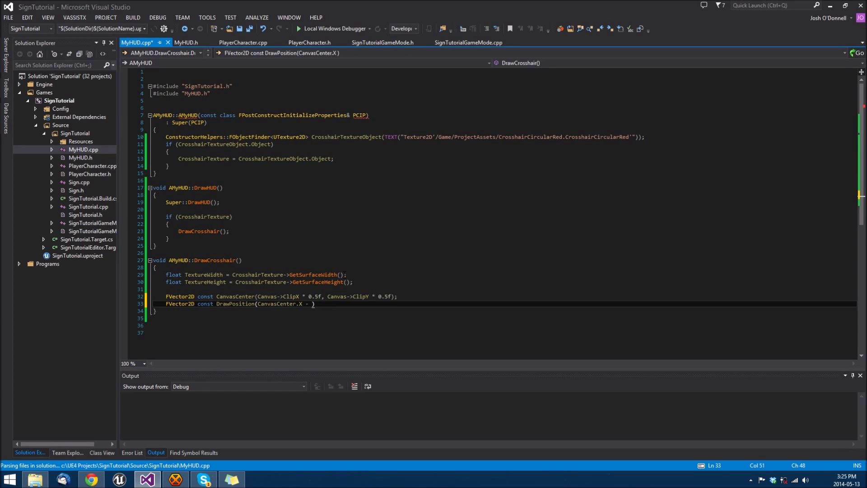
text(Te)
key(Down)
key(Tab)
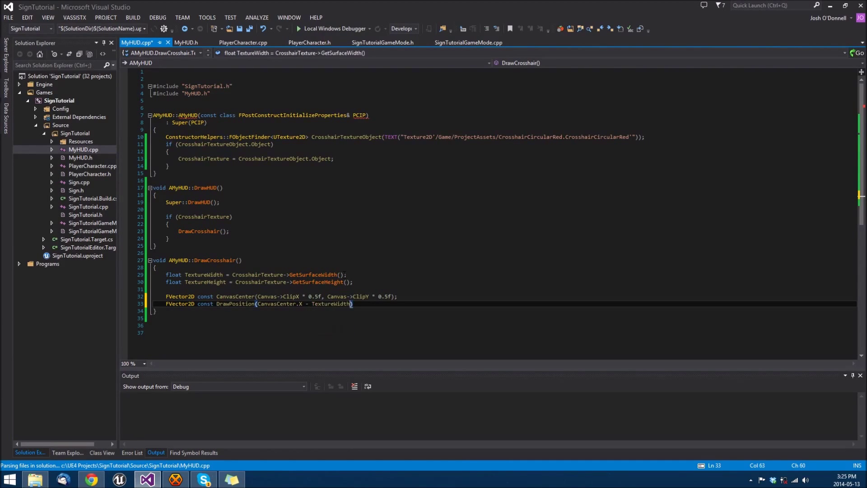
text(* 0.5f)
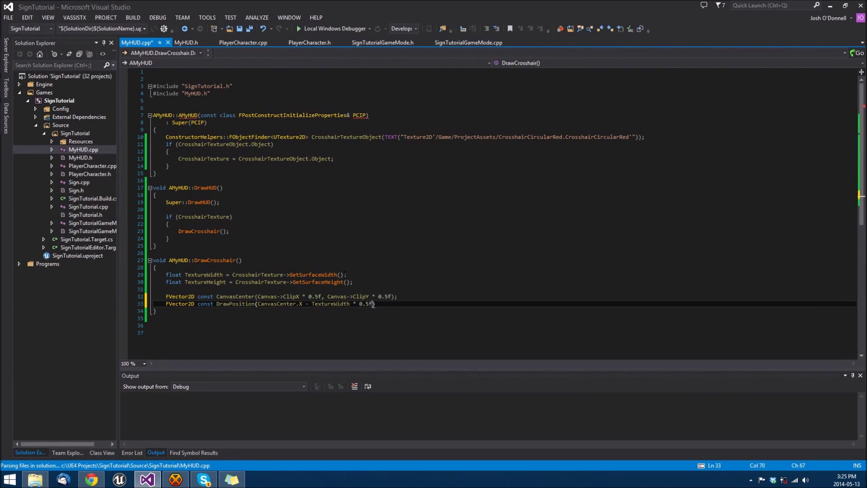
text(, Ca)
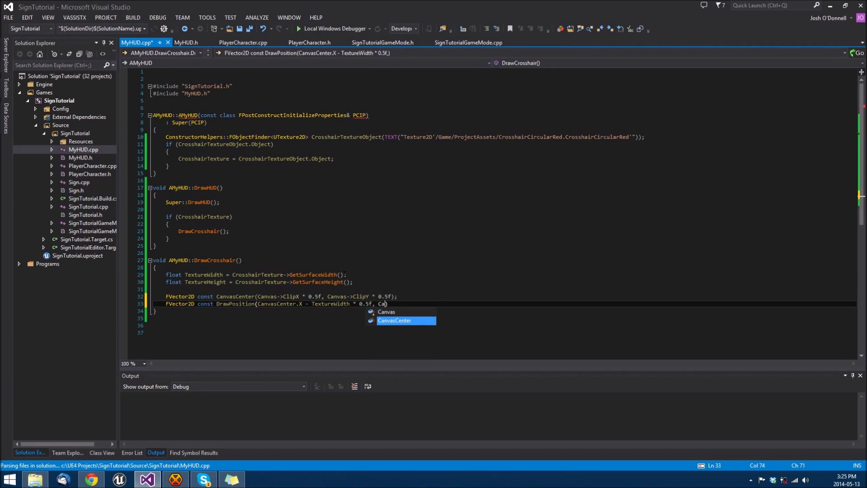
text(nvasCenter.Y - )
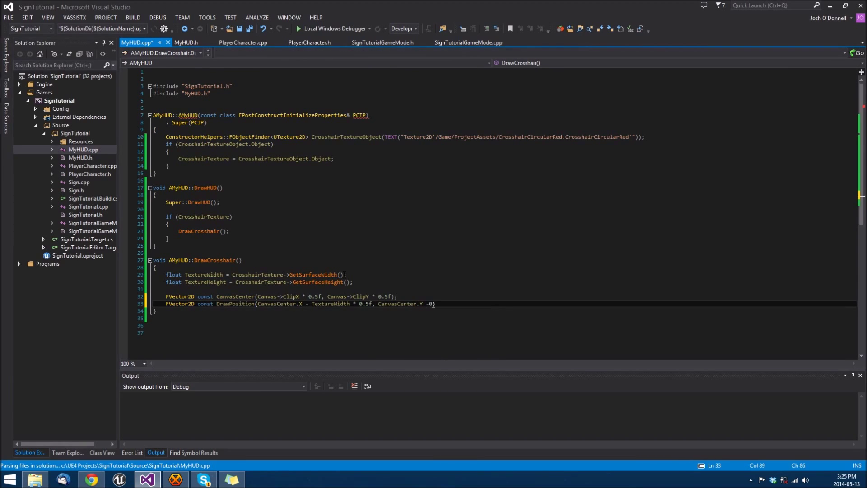
text(TextureHeight)
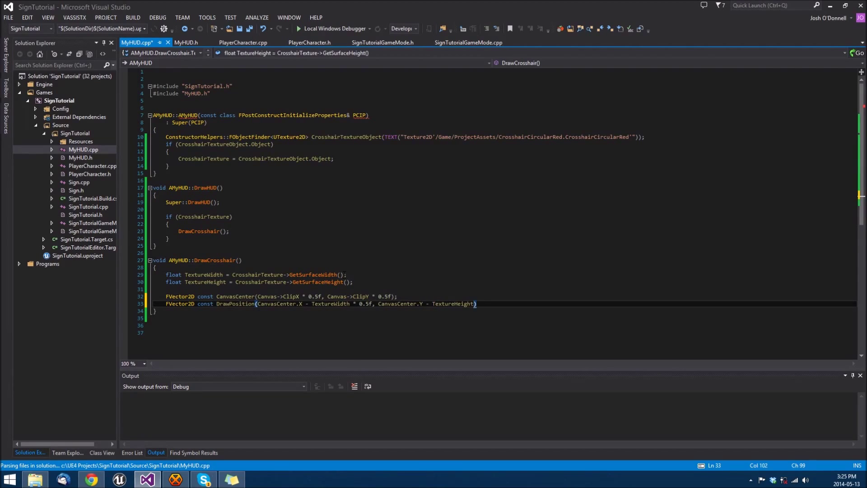
text( * 05)
key(BackSpace)
text(.5f))
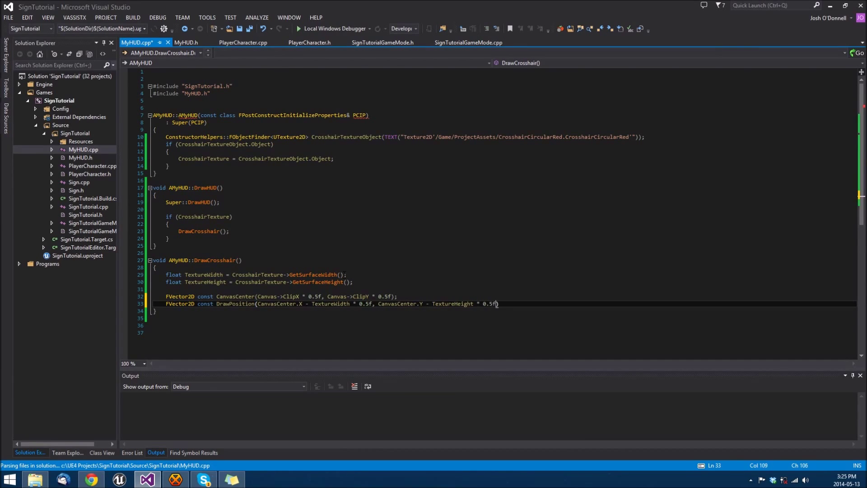
text(;)
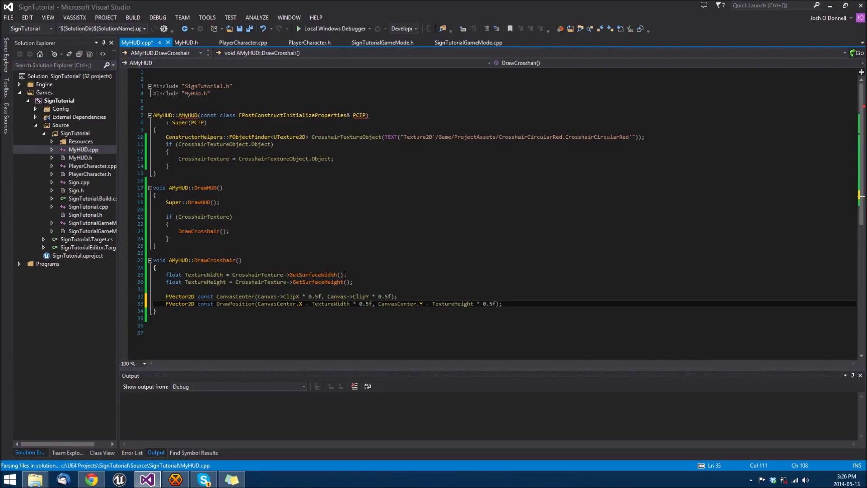
key(Return)
key(Return)
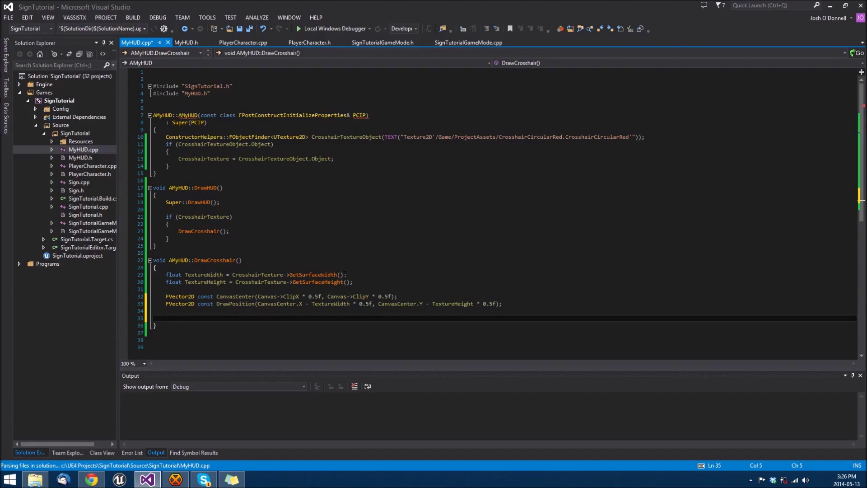
text(FCanvasTileItem)
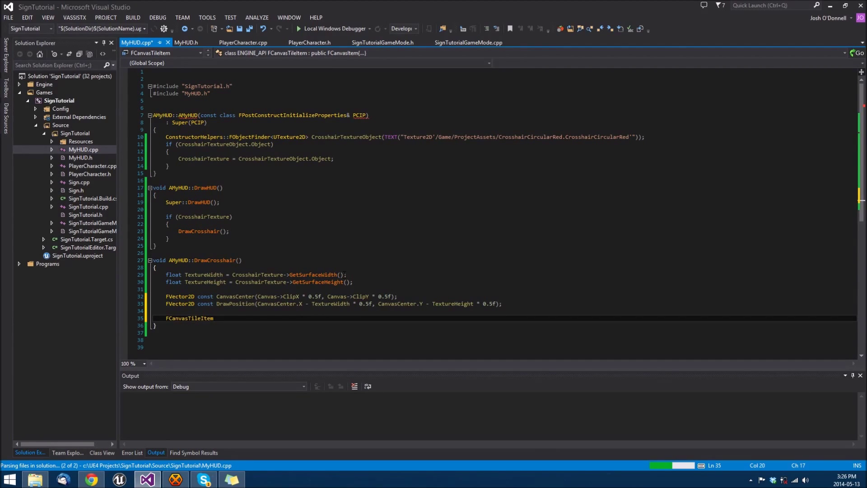
text( T)
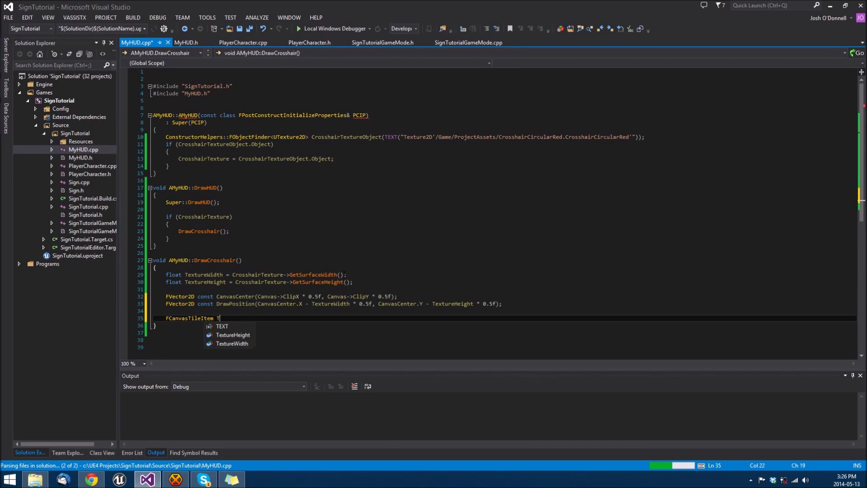
text(ileItem()
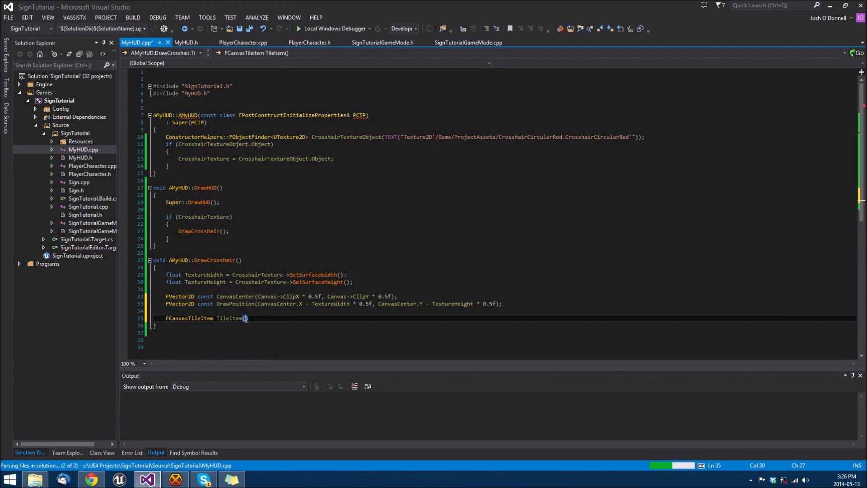
text(DrawPosition, )
text(C)
text(rosshairTexture->)
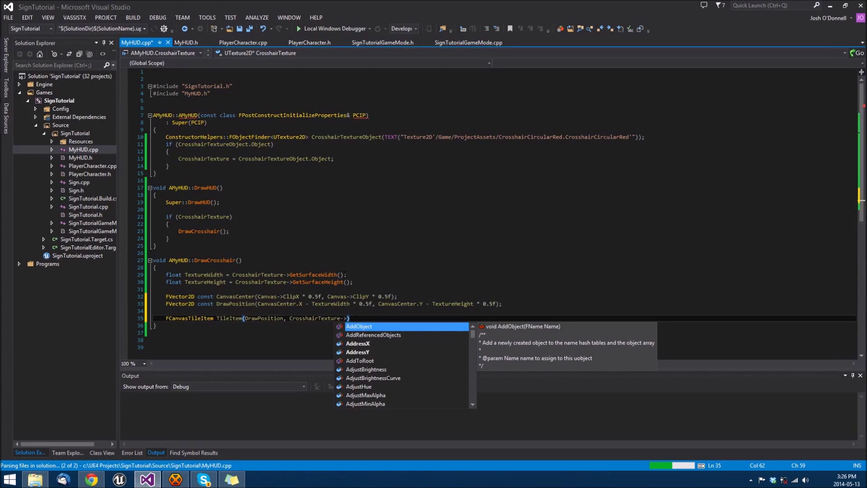
text(Res)
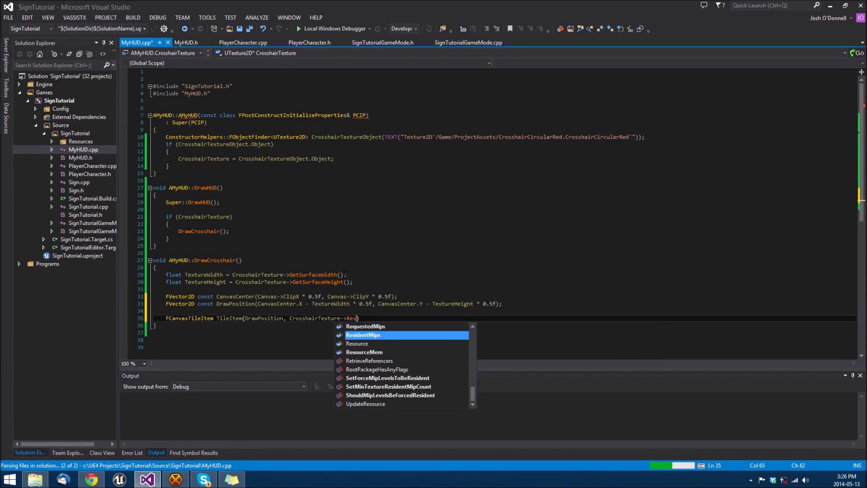
text(ou)
Step: Create FCanvasTileItem TileItem(DrawPosition, CrosshairTexture->Resource, FLinearColor::White)
key(Tab)
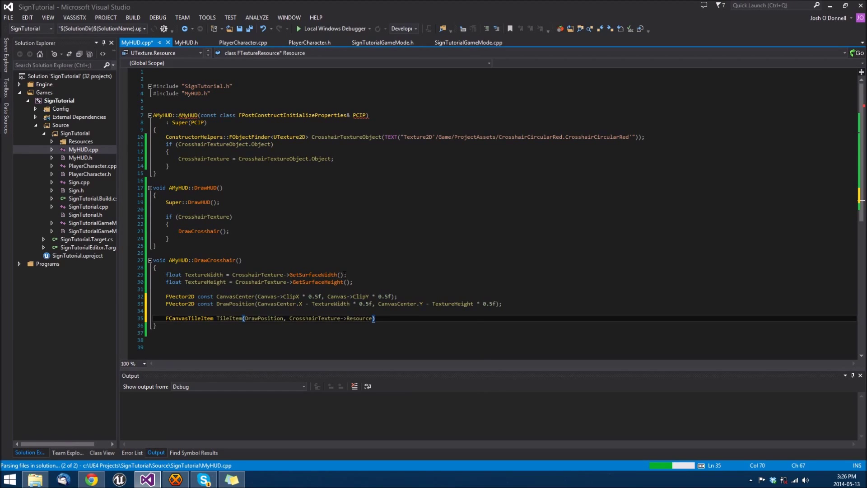
text(,)
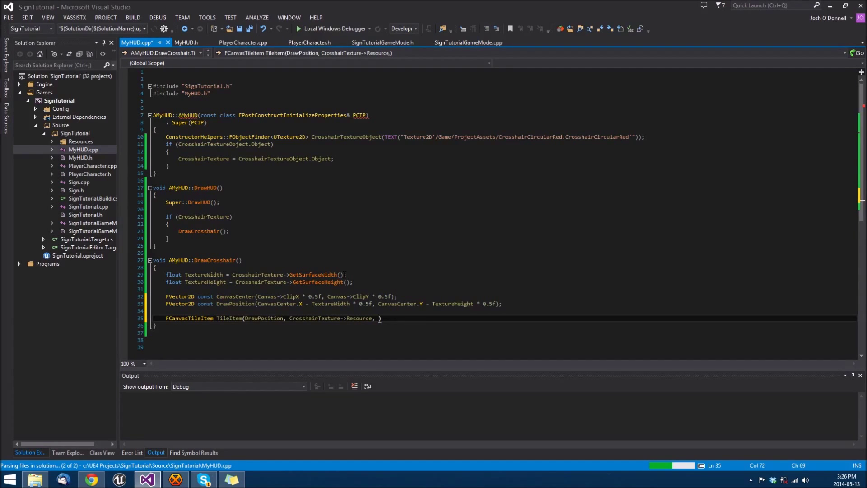
text(FLinearColor)
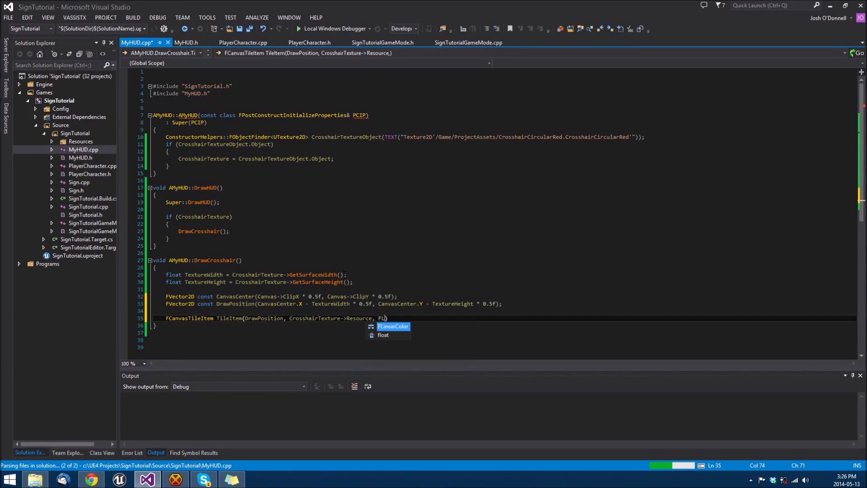
text(::White))
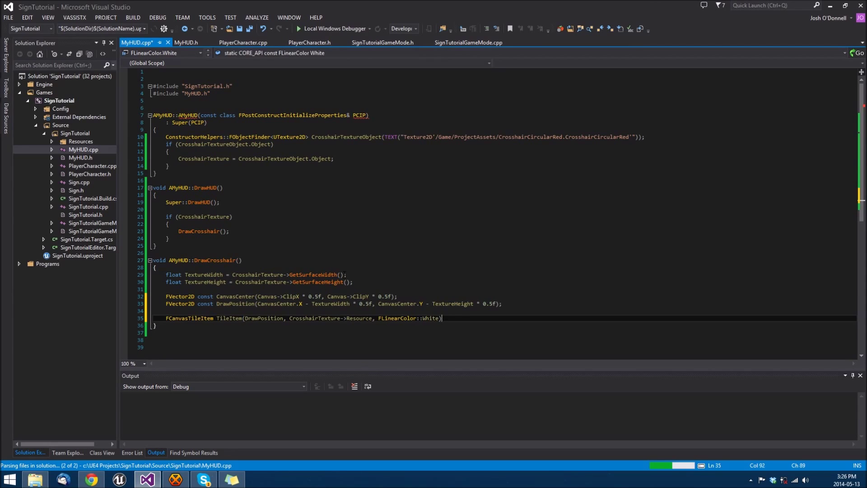
text(;)
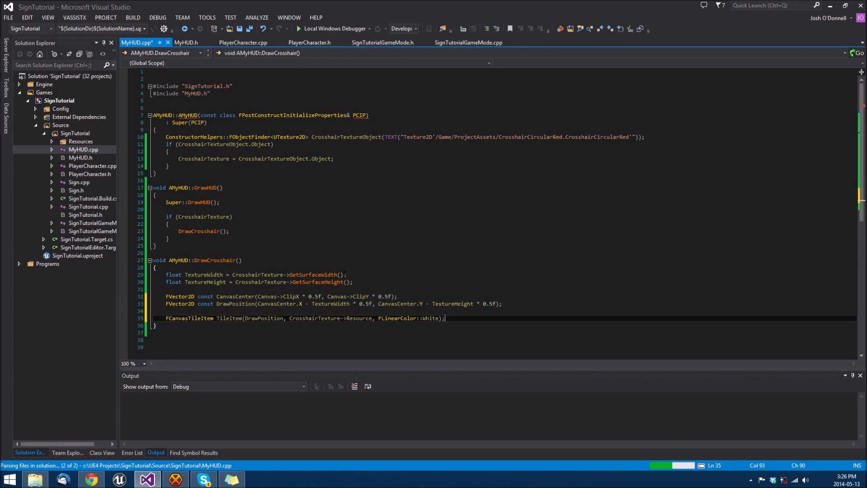
key(Return)
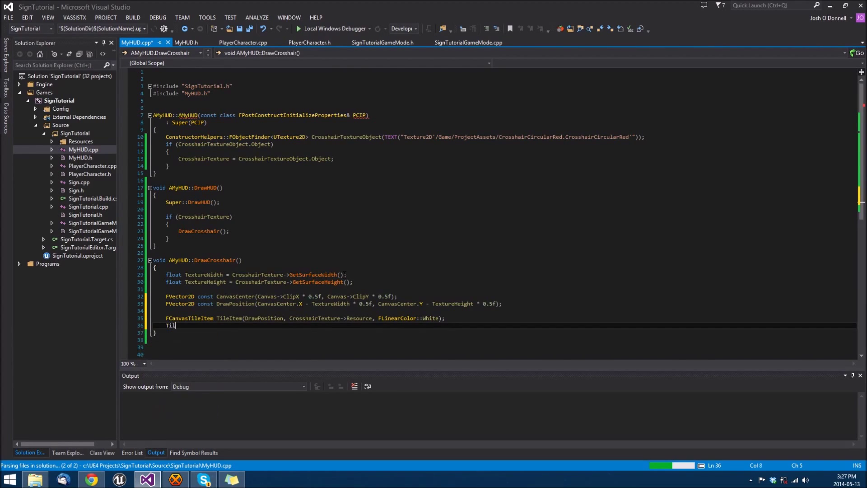
text(TileItem.B)
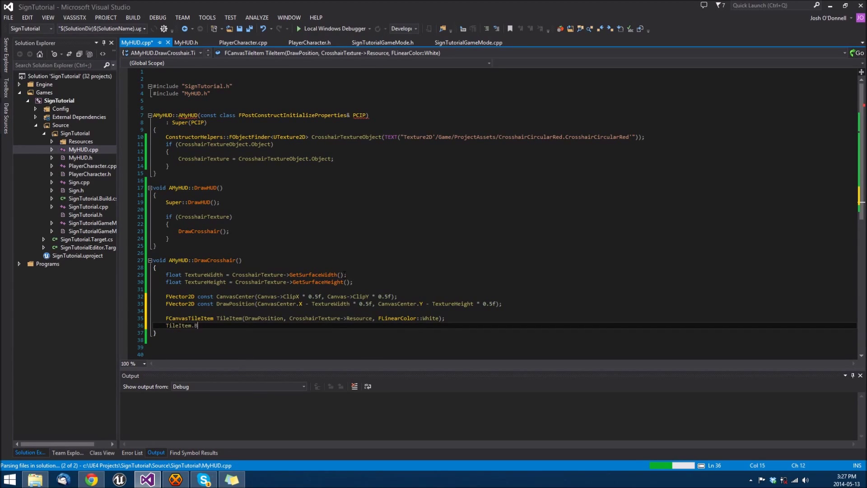
text(lendMode =)
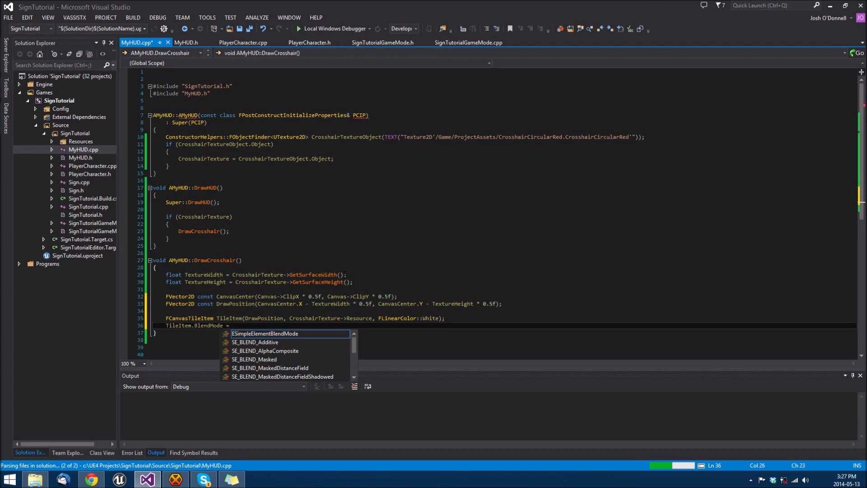
Step: Set TileItem.BlendMode to ESimpleElementBlendMode::SE_BLEND_Translucent
key(Escape)
text(SE_BLEND_Opaque)
key(BackSpace)
key(BackSpace)
key(BackSpace)
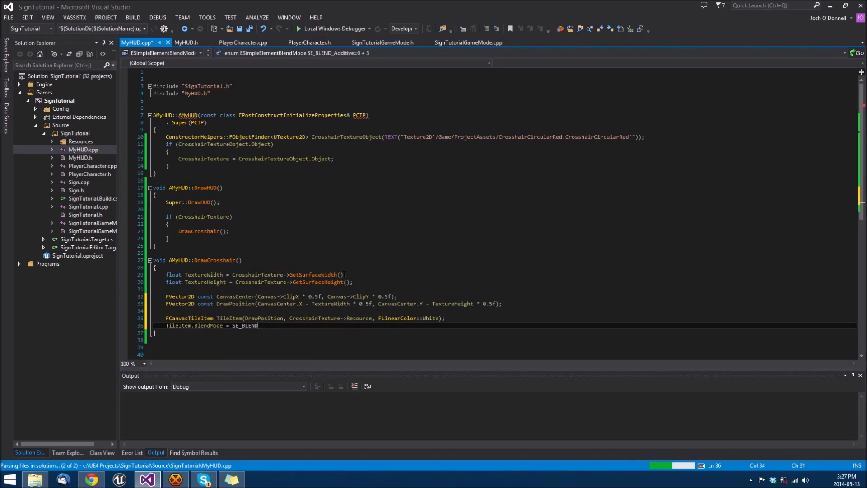
key(BackSpace)
key(BackSpace)
key(BackSpace)
text(ESim)
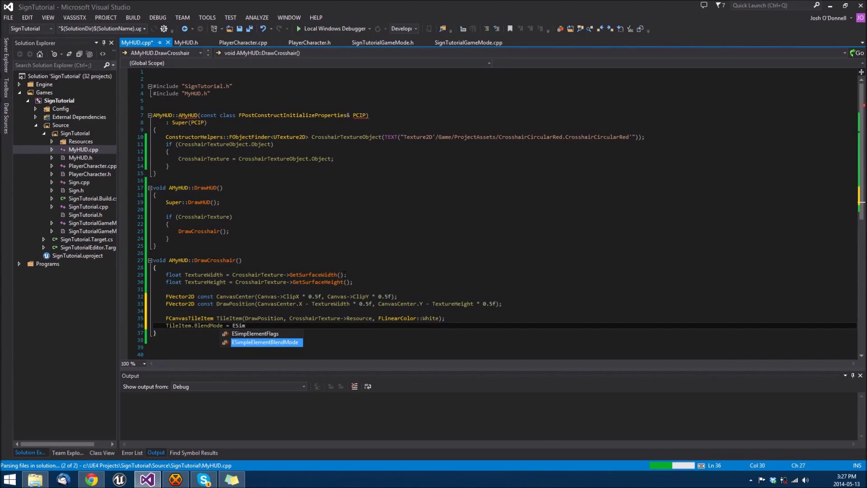
key(Tab)
text(::)
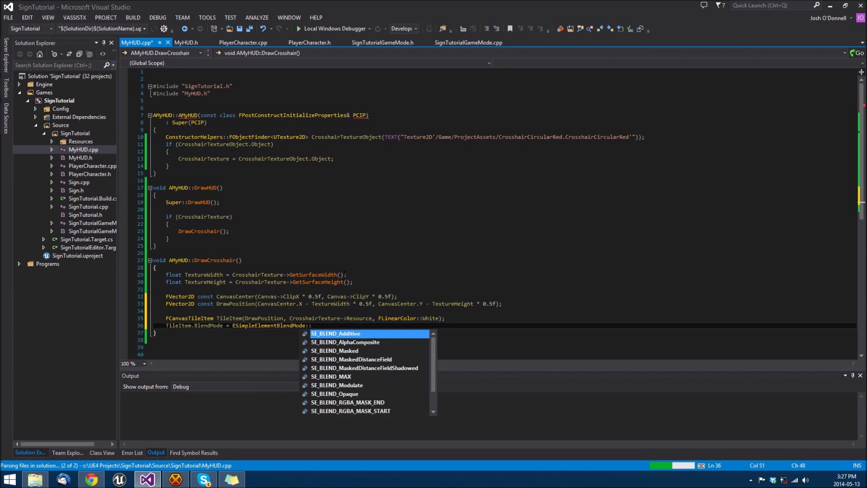
key(Down)
key(Down)
key(Down)
key(Down)
key(Down)
key(Down)
key(Up)
key(Up)
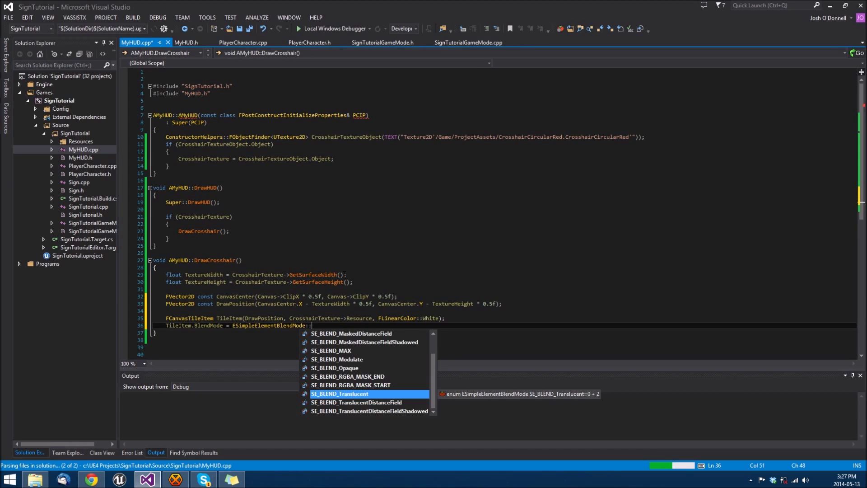
key(Tab)
text(;)
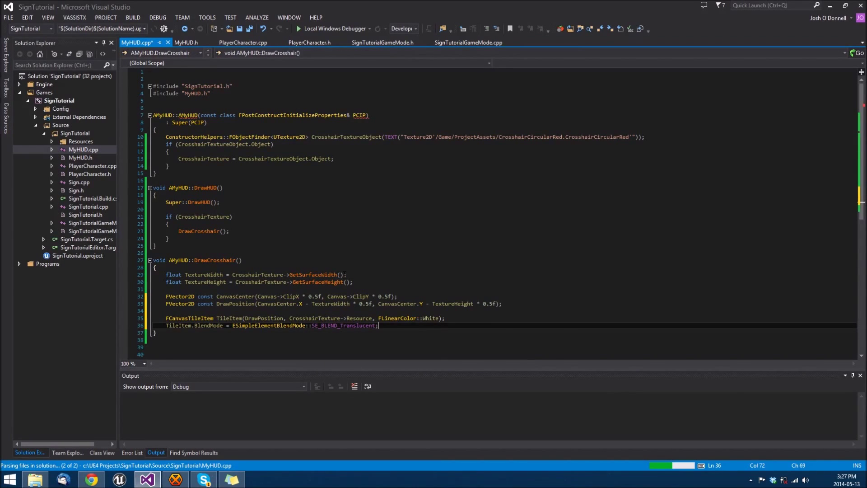
key(Return)
key(Return)
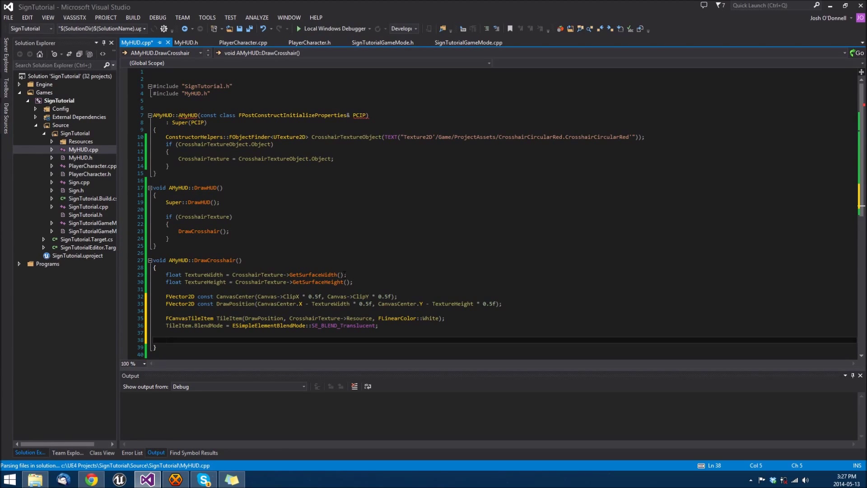
text(Canvas)
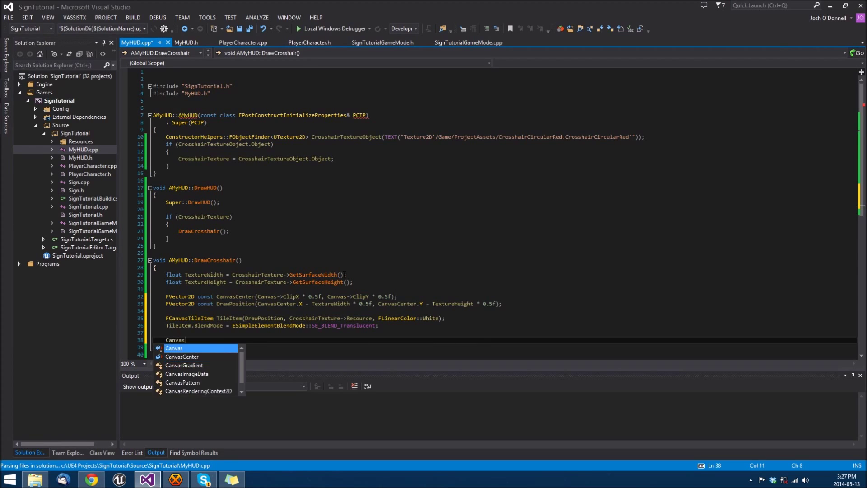
text(->D)
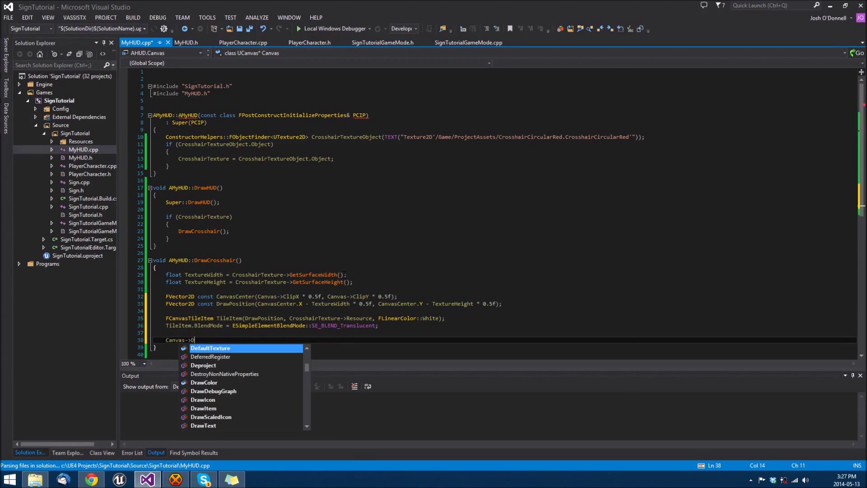
text(raw)
Step: End DrawCrosshair with Canvas->DrawItem(TileItem) and save MyHUD.cpp
key(Down)
key(Down)
key(Down)
key(Tab)
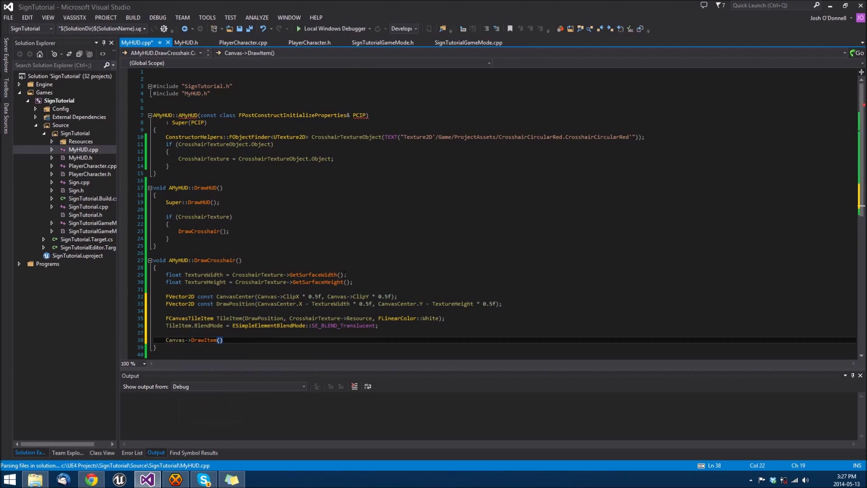
text(())
key(Left)
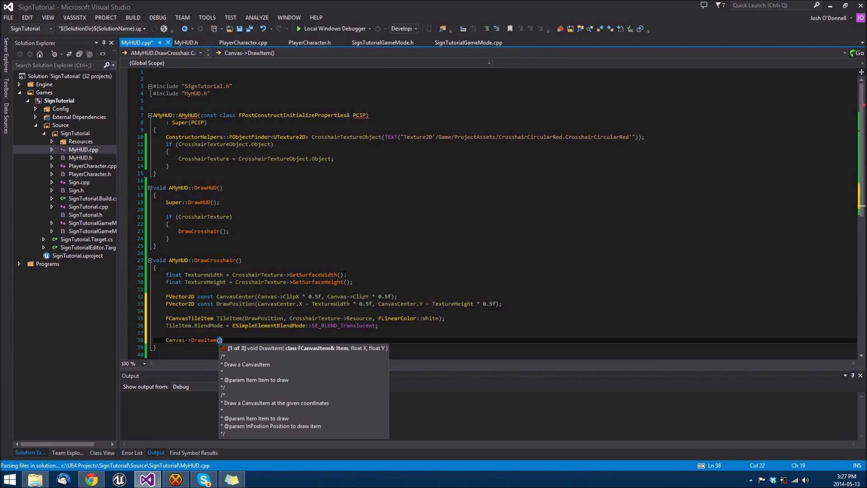
text(TileItem)
key(Right)
text(;)
key(ctrl+s)
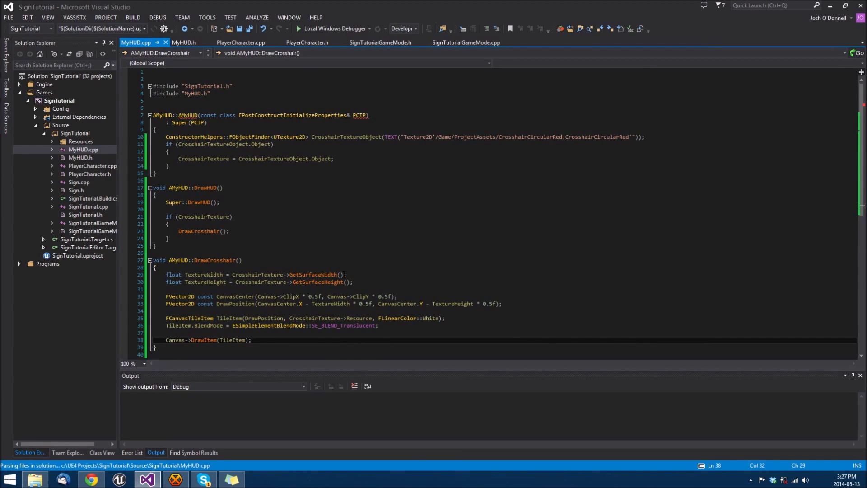
Step: In SignTutorialGameMode.cpp's constructor set HUDClass = AMyHUD::StaticClass() and save
click(466, 42)
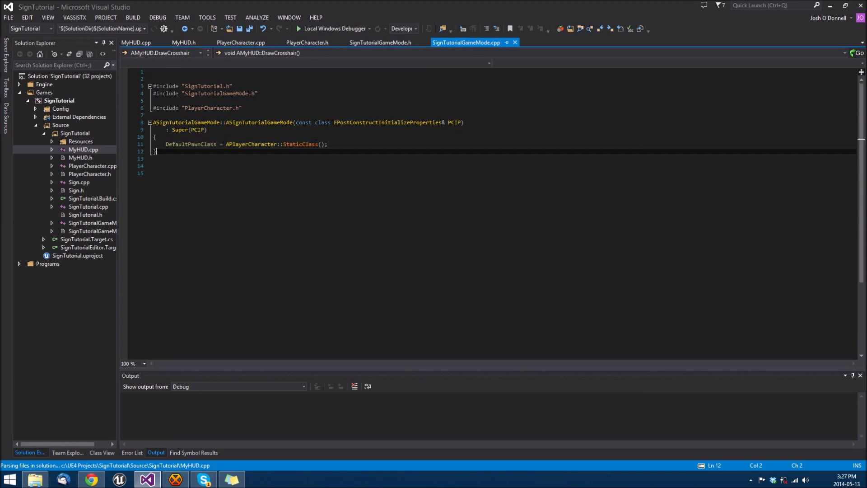
key(Return)
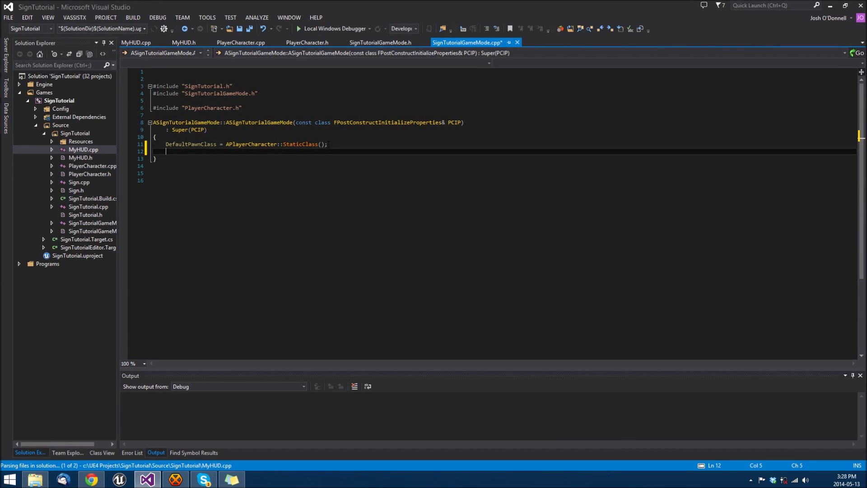
text(HUDClass)
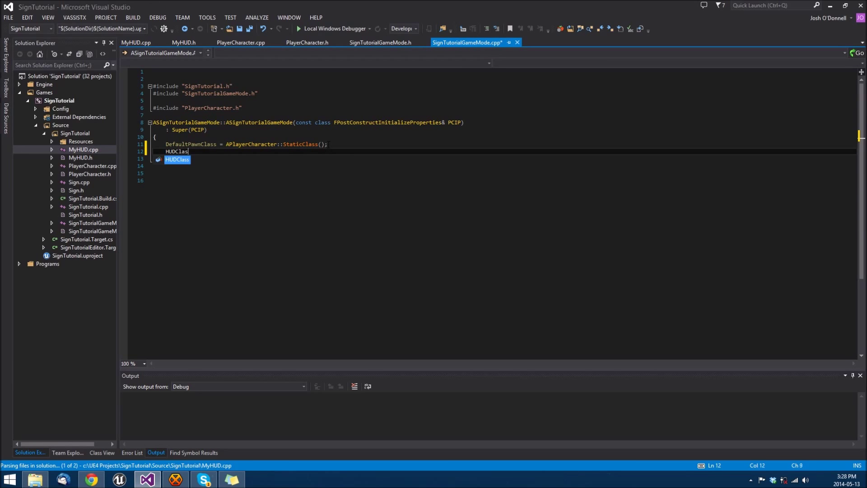
text( =)
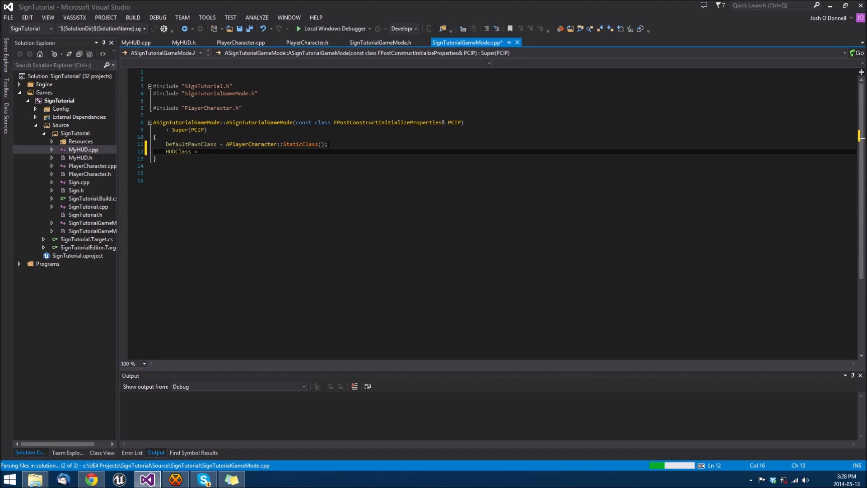
text(AM)
key(Tab)
text(::St)
key(Tab)
text(;)
key(ctrl+s)
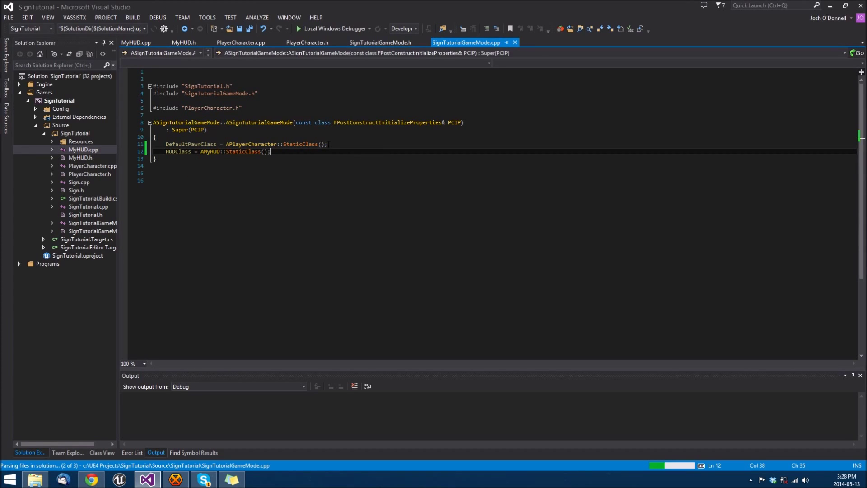
key(Up)
key(Up)
key(Up)
key(Up)
key(Up)
key(Up)
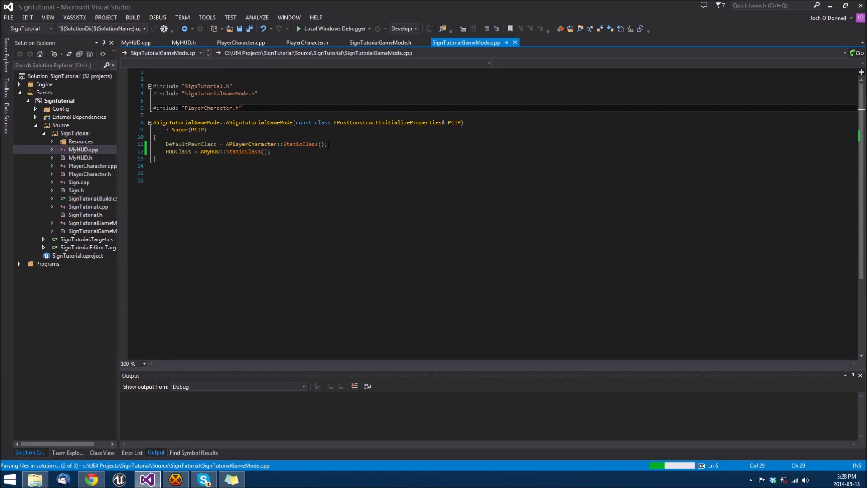
Step: Add #include "MyHUD.h" below the PlayerCharacter include and save the game mode file
key(Return)
text(#inc)
key(Tab)
text(")
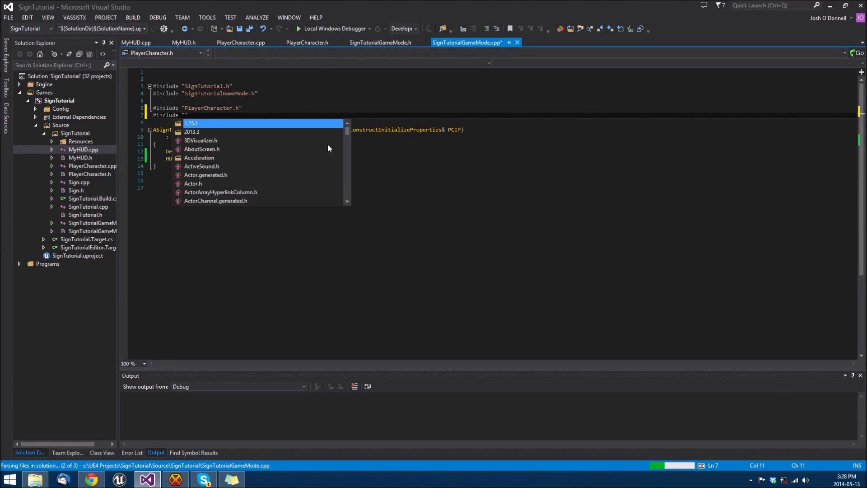
text(MyHUD)
key(Tab)
key(ctrl+s)
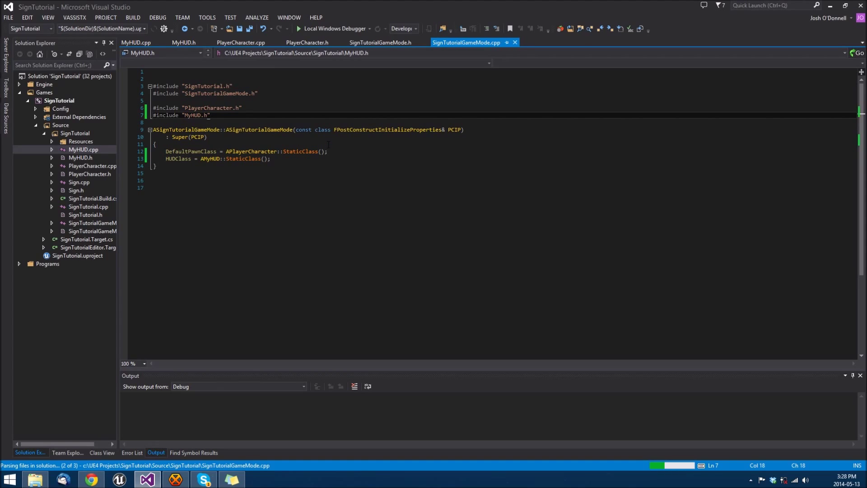
Step: Launch with F5 and confirm rebuilding the out-of-date SignTutorial project
click(287, 164)
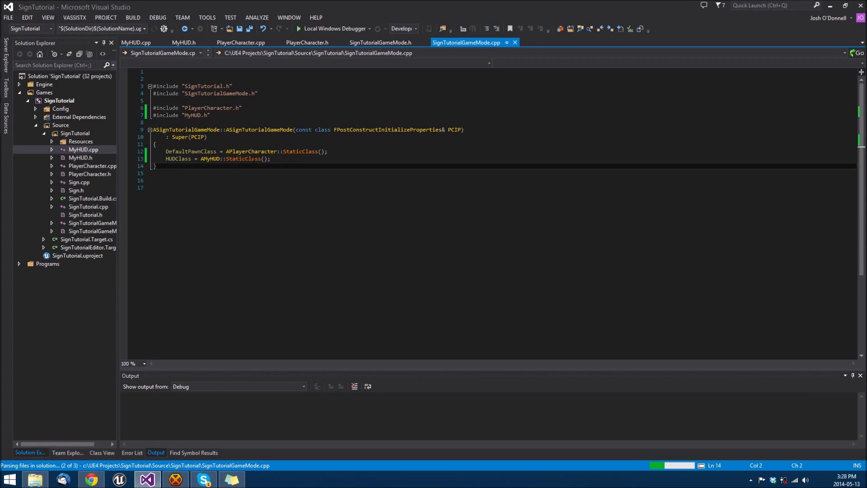
click(278, 159)
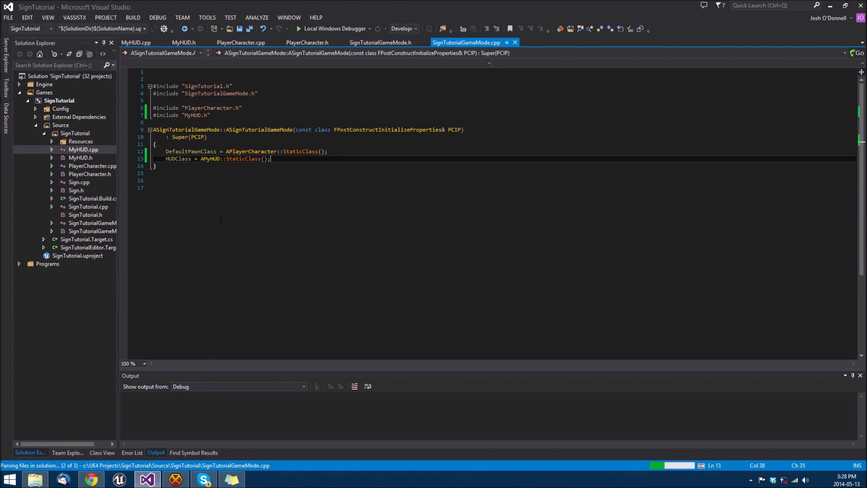
click(210, 170)
key(F5)
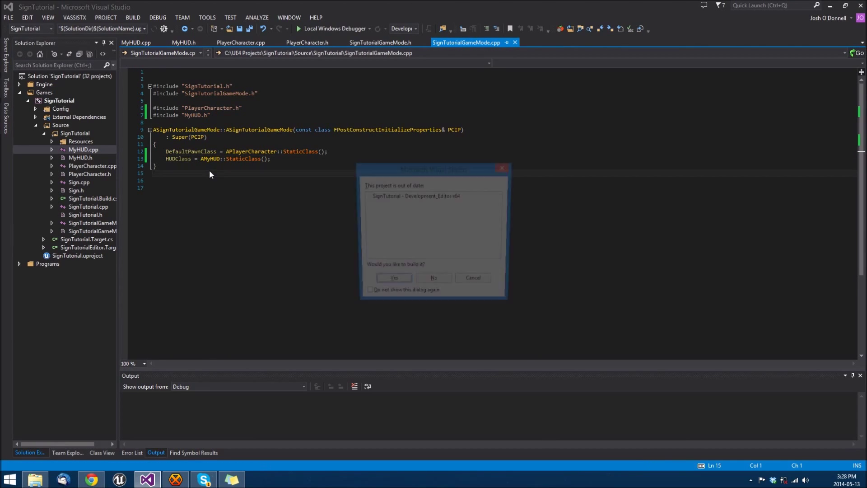
key(Return)
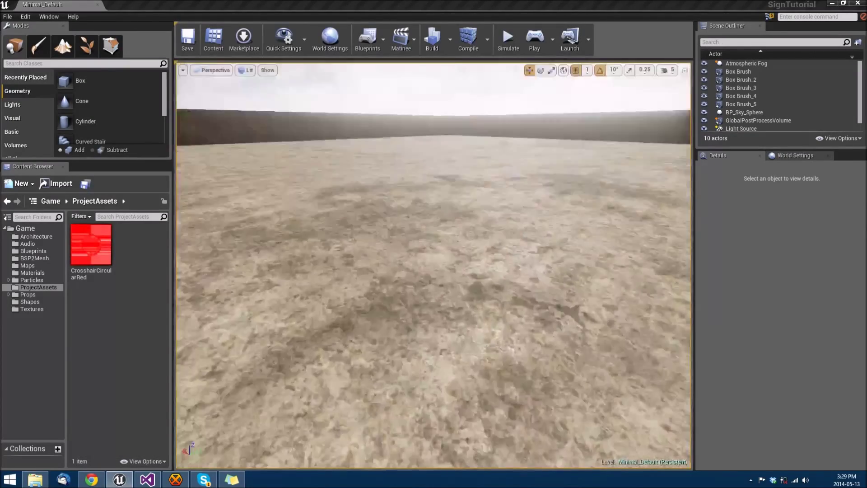
Step: Play the default level in the editor viewport to show the crosshair in the first-person view
right_drag(473, 208, 531, 110)
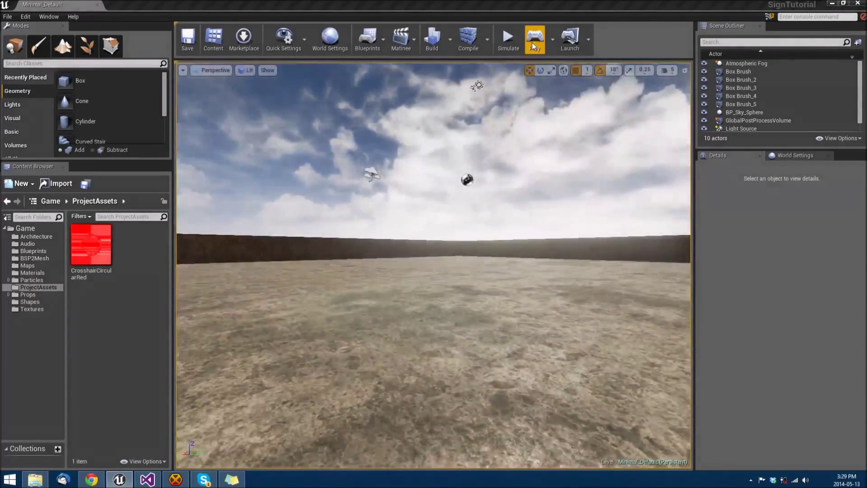
click(533, 40)
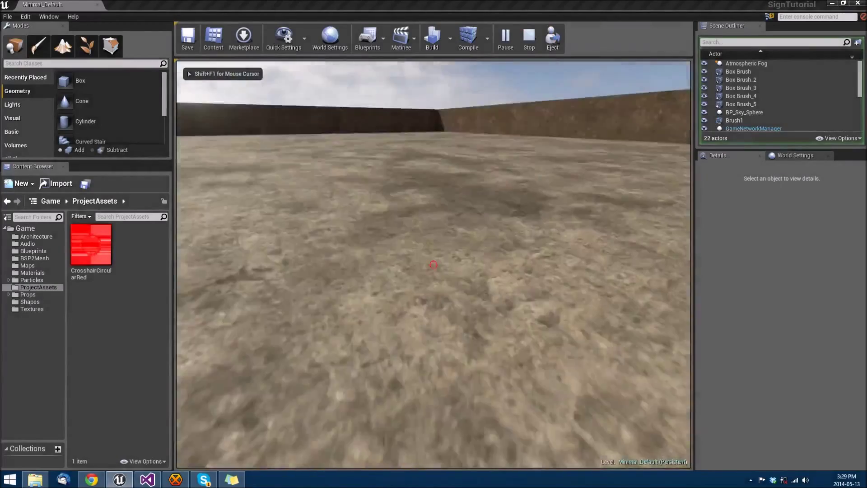